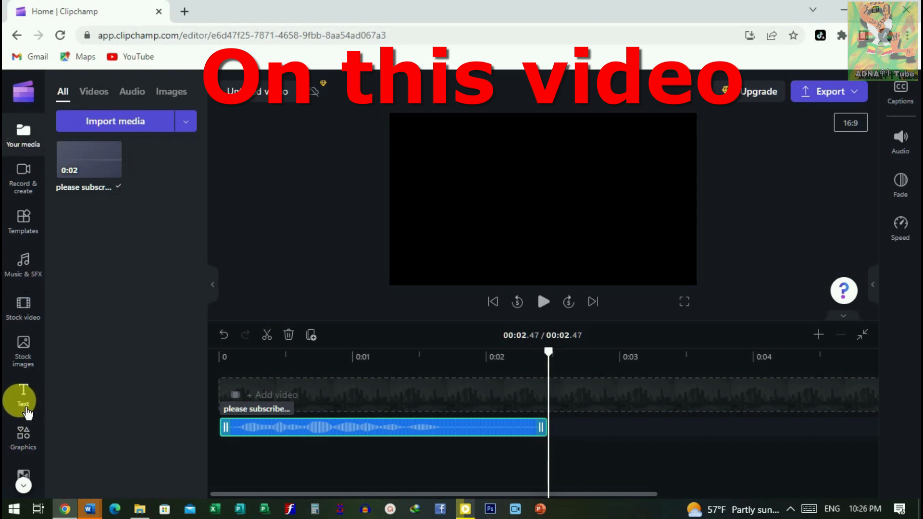
Step: Add the Circular title from the text templates to the start of the video timeline
{"action": "left_click", "coordinate": [29, 399]}
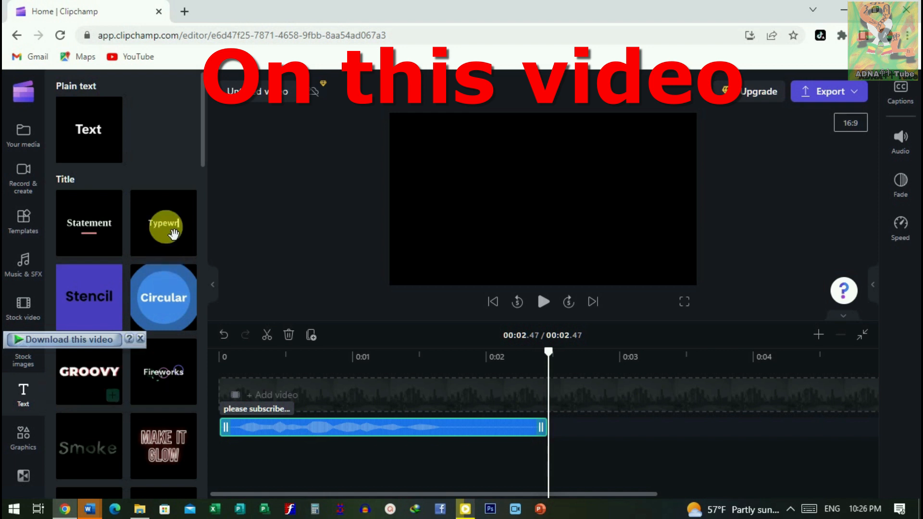
{"action": "left_click_drag", "start_coordinate": [177, 307], "coordinate": [529, 217]}
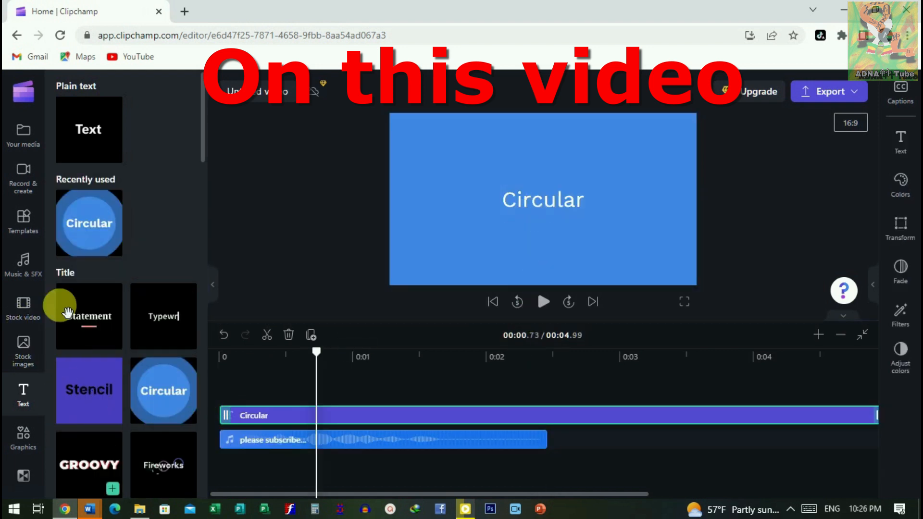
{"action": "scroll", "coordinate": [30, 361], "scroll_direction": "down", "scroll_amount": 1}
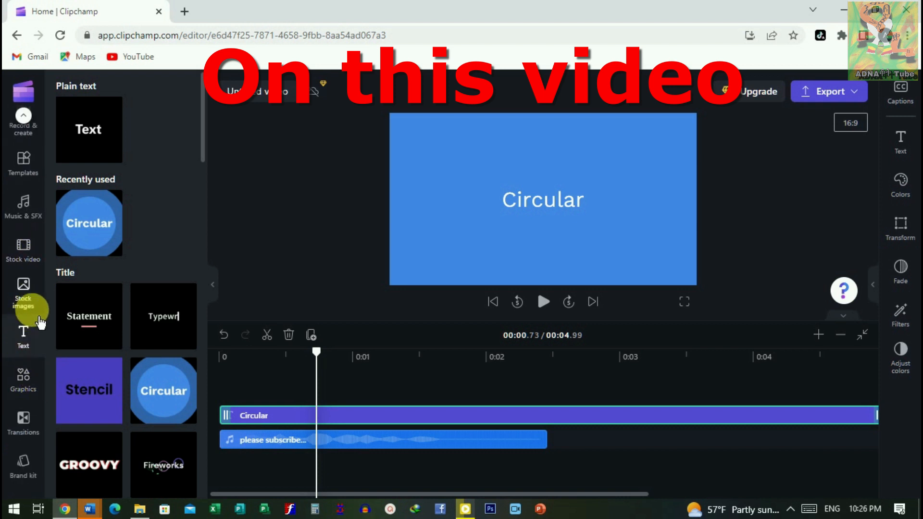
{"action": "left_click", "coordinate": [35, 301]}
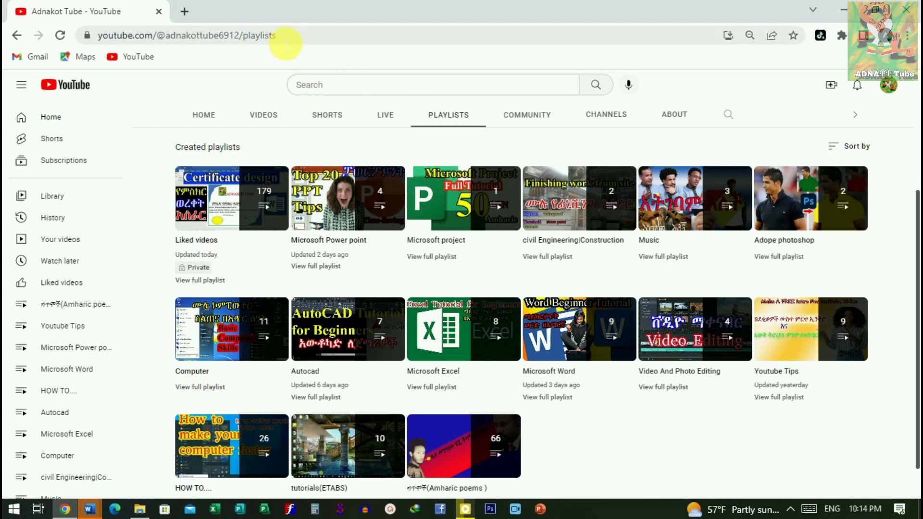
Step: Go to the Clipchamp website at clipchamp.com/en/
{"action": "left_click", "coordinate": [286, 38]}
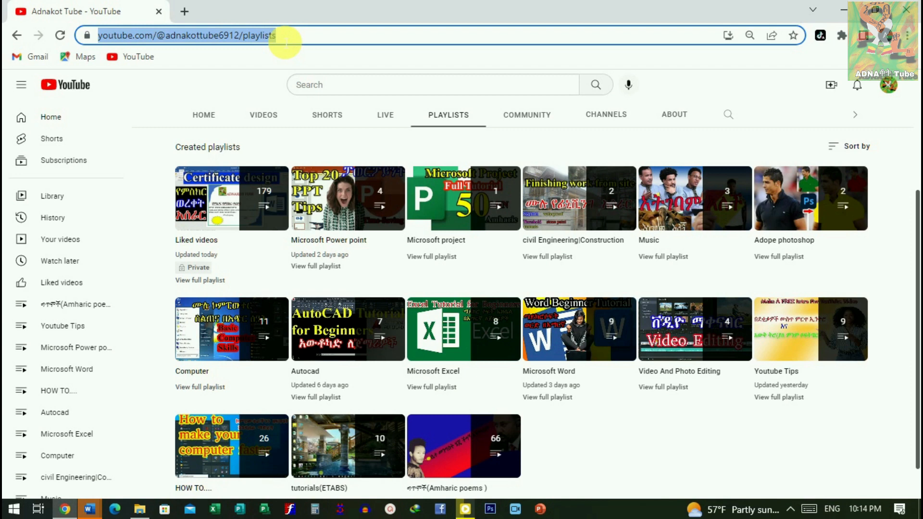
{"action": "type", "text": "cli"}
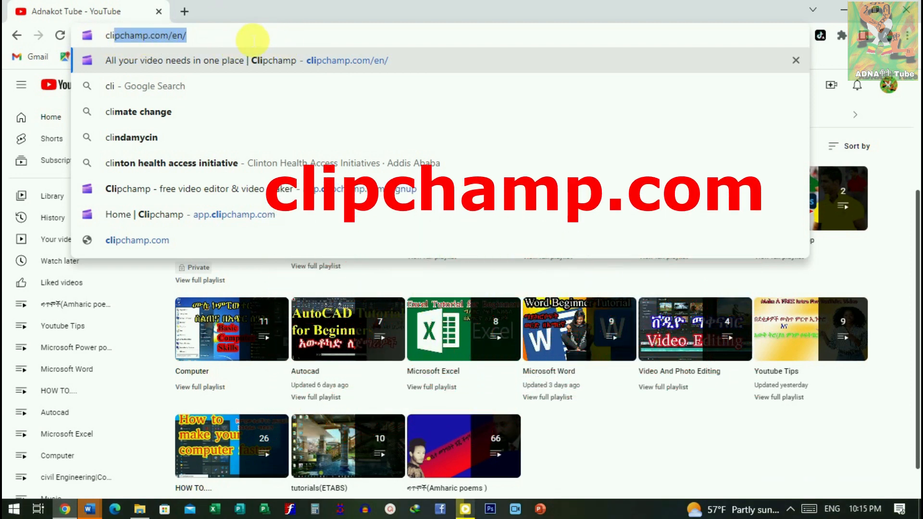
{"action": "key", "text": "Return"}
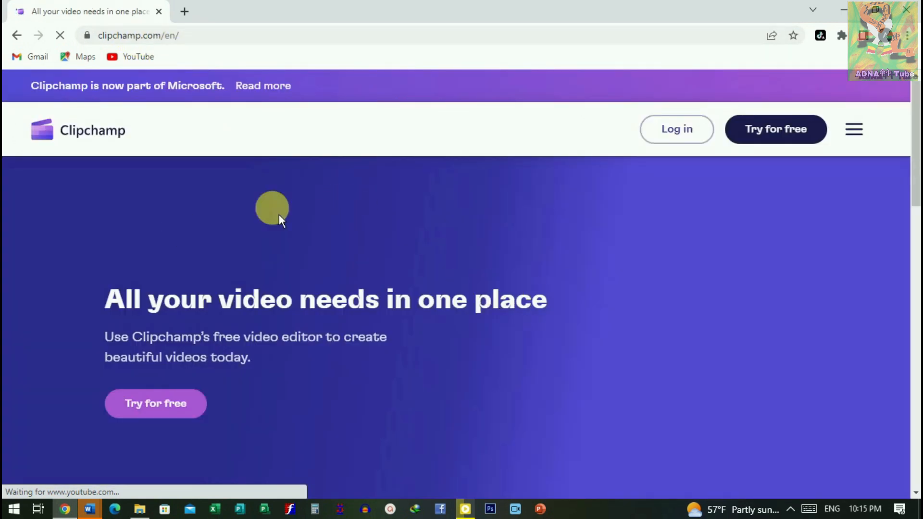
Step: Enter the free Clipchamp editor from the homepage and create a new video from scratch
{"action": "scroll", "coordinate": [674, 257], "scroll_direction": "down", "scroll_amount": 2}
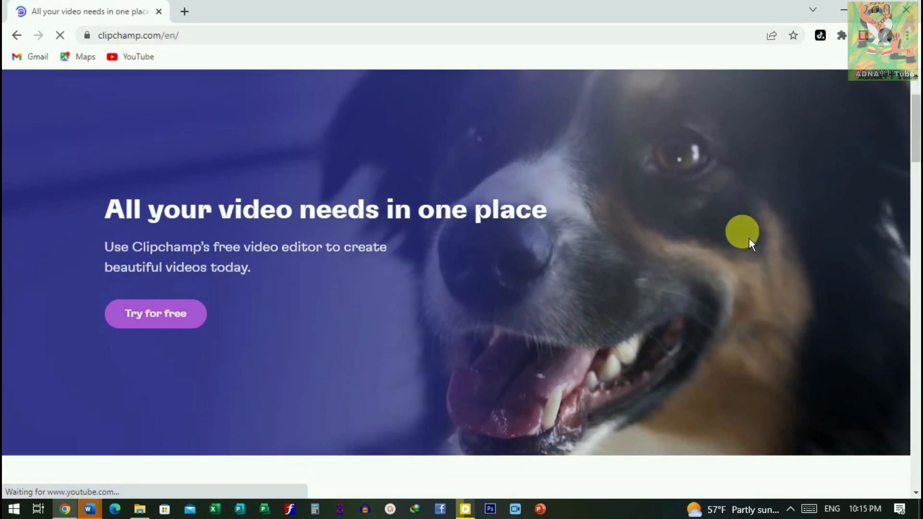
{"action": "scroll", "coordinate": [536, 264], "scroll_direction": "up", "scroll_amount": 2}
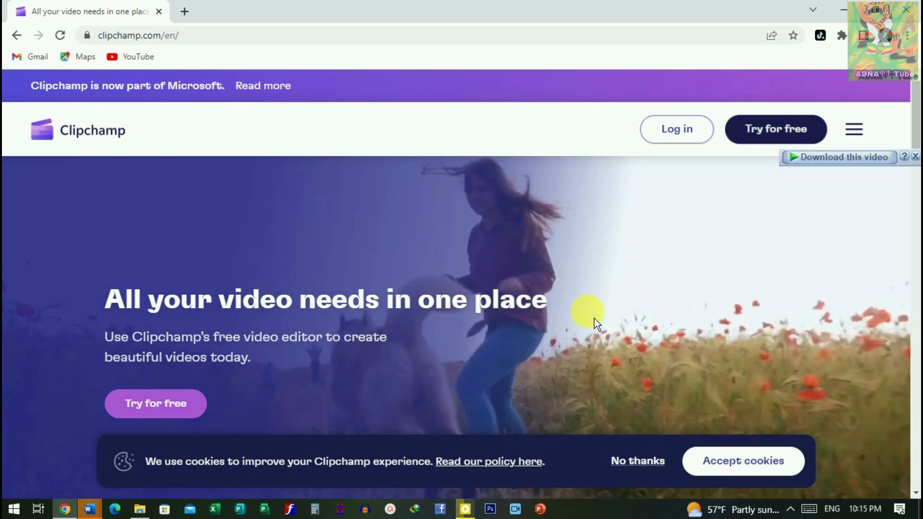
{"action": "scroll", "coordinate": [481, 341], "scroll_direction": "down", "scroll_amount": 1}
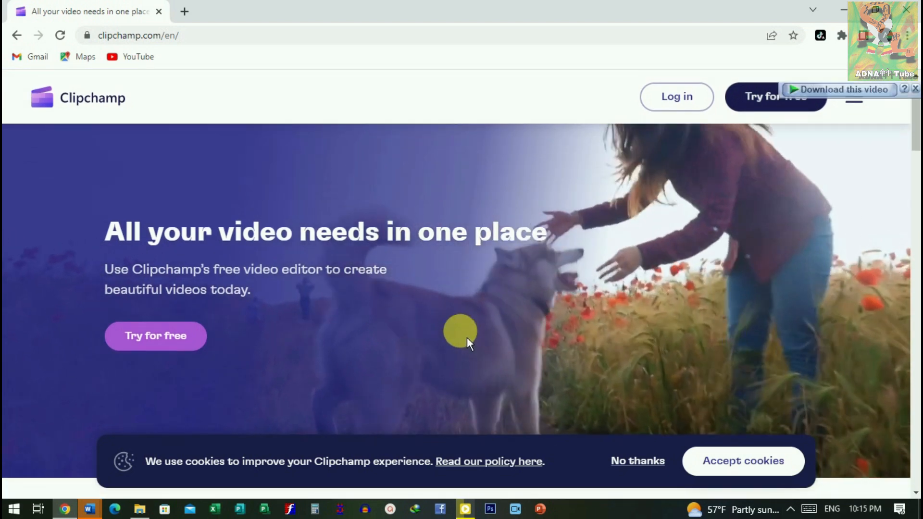
{"action": "scroll", "coordinate": [470, 335], "scroll_direction": "up", "scroll_amount": 1}
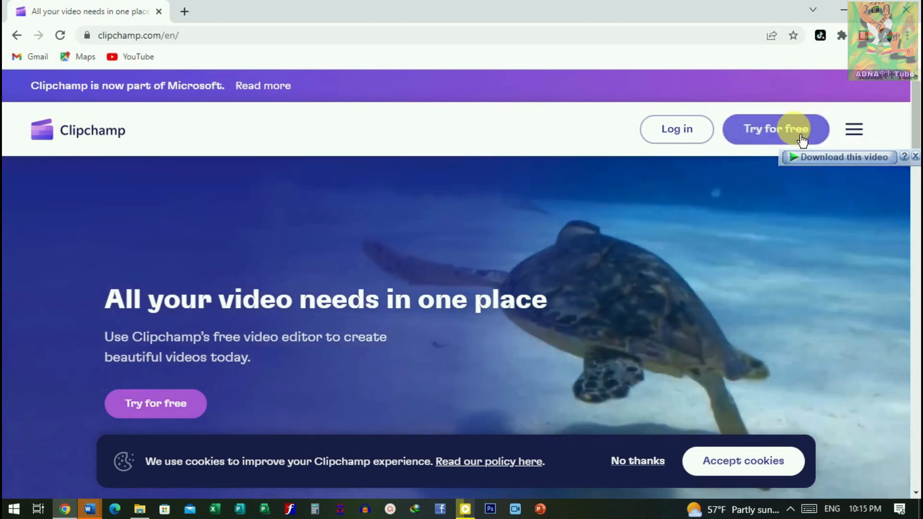
{"action": "left_click", "coordinate": [801, 140]}
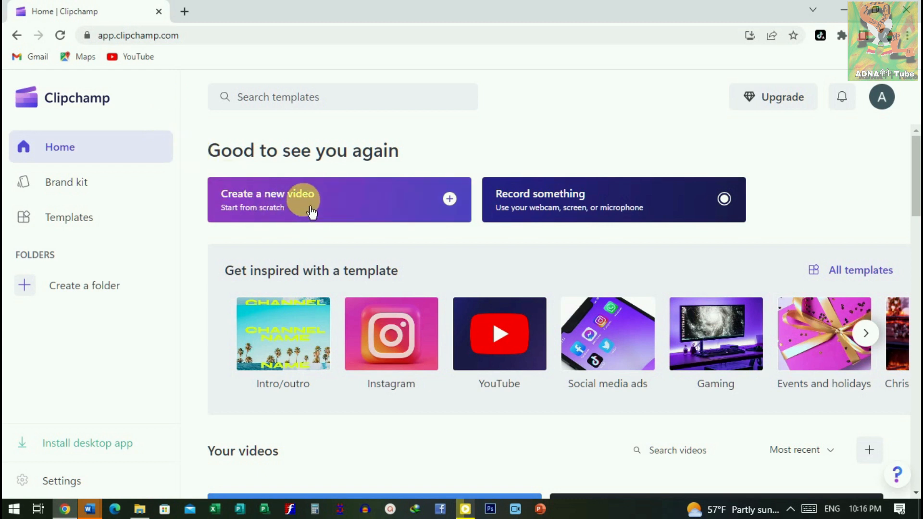
{"action": "left_click", "coordinate": [461, 210]}
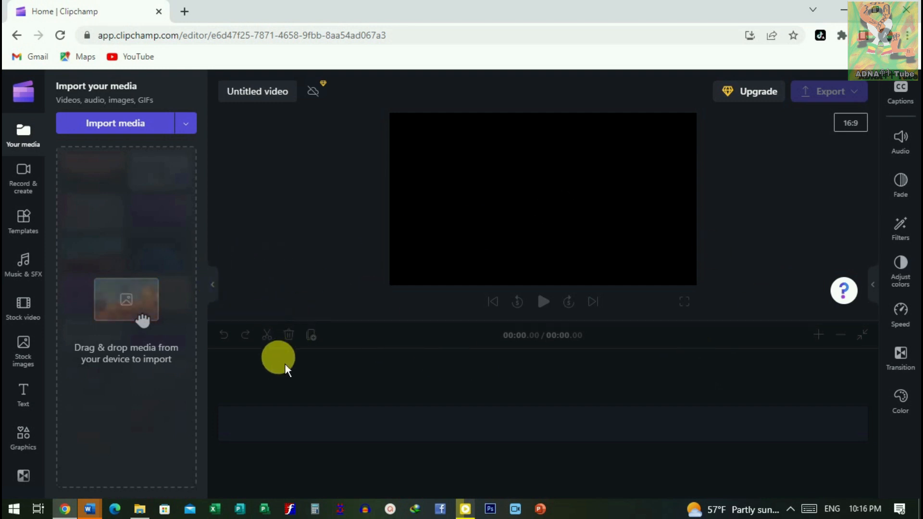
Step: Open the Text to speech generator and check the available language options
{"action": "left_click", "coordinate": [31, 188]}
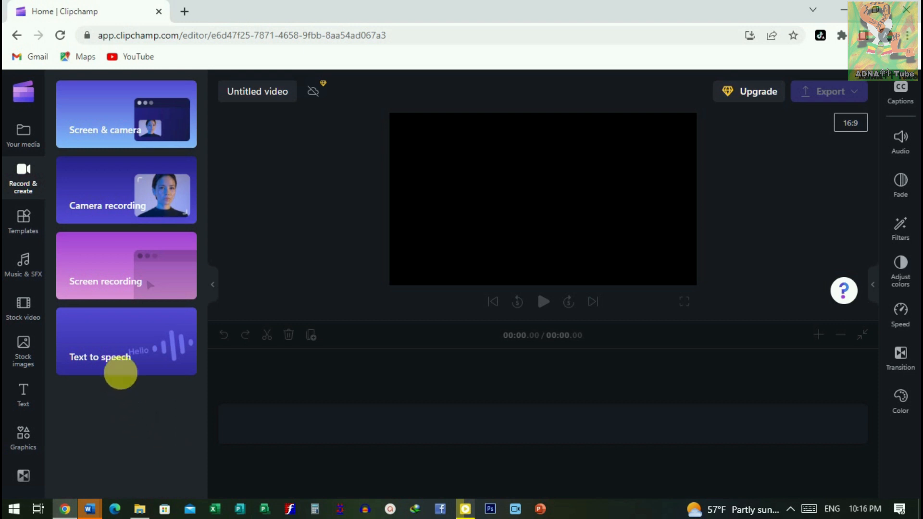
{"action": "left_click", "coordinate": [125, 357]}
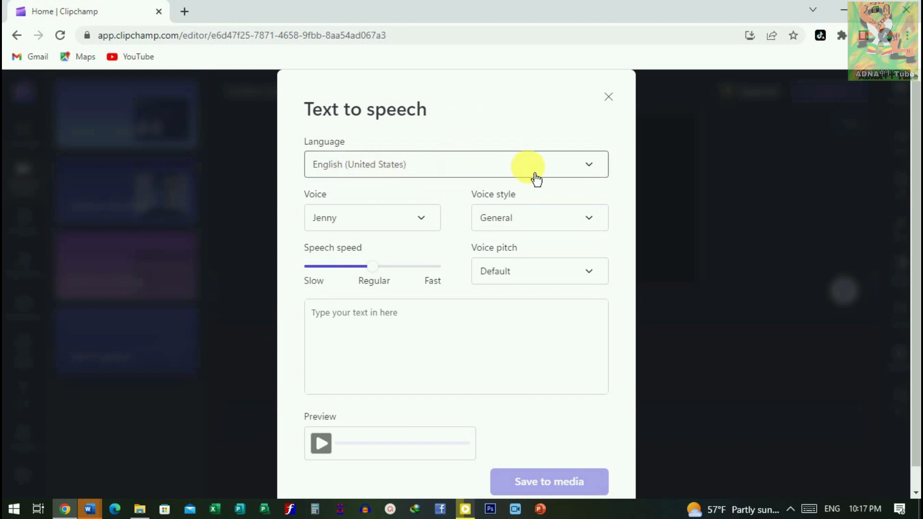
{"action": "left_click", "coordinate": [596, 172]}
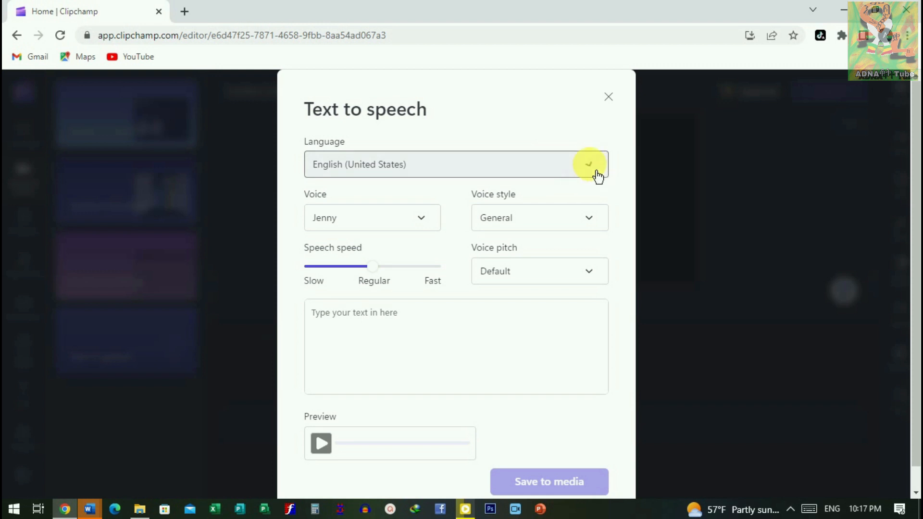
{"action": "left_click", "coordinate": [594, 142]}
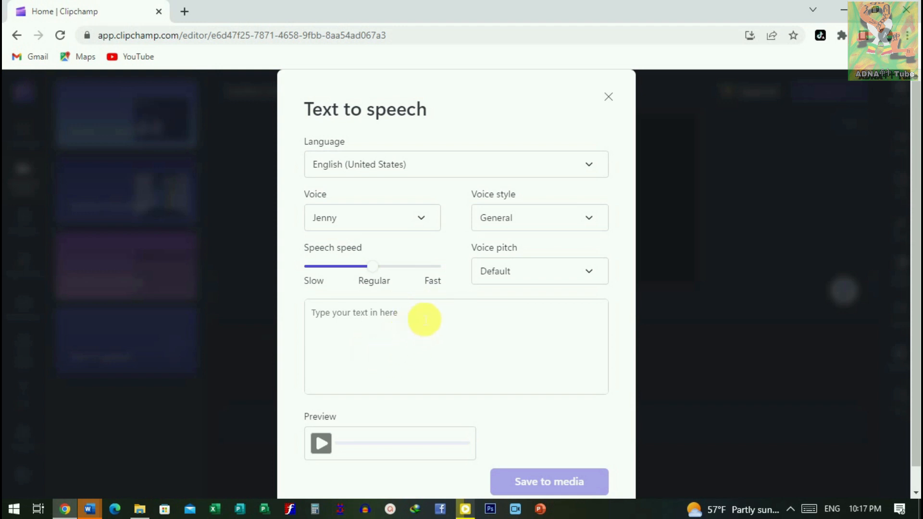
Step: Enter "Welcome to" as the beginning of the text for the voiceover
{"action": "left_click", "coordinate": [329, 323]}
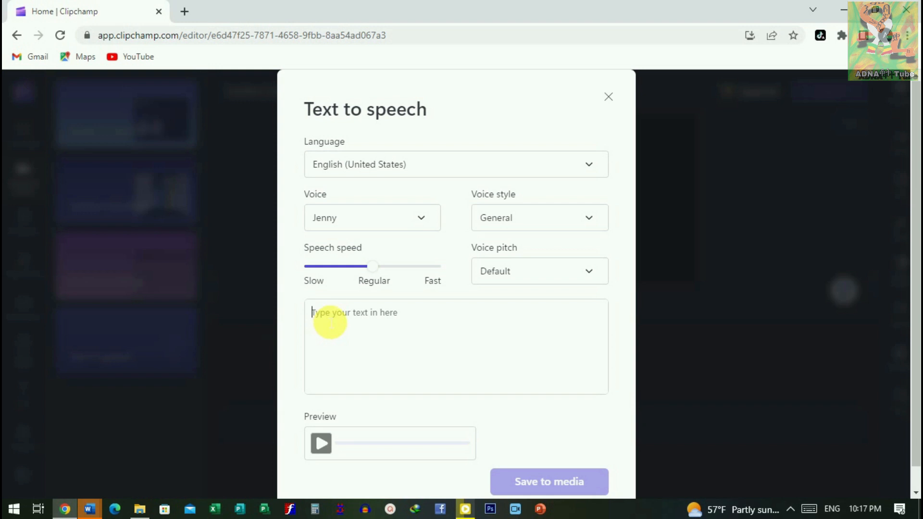
{"action": "type", "text": "Welcome to"}
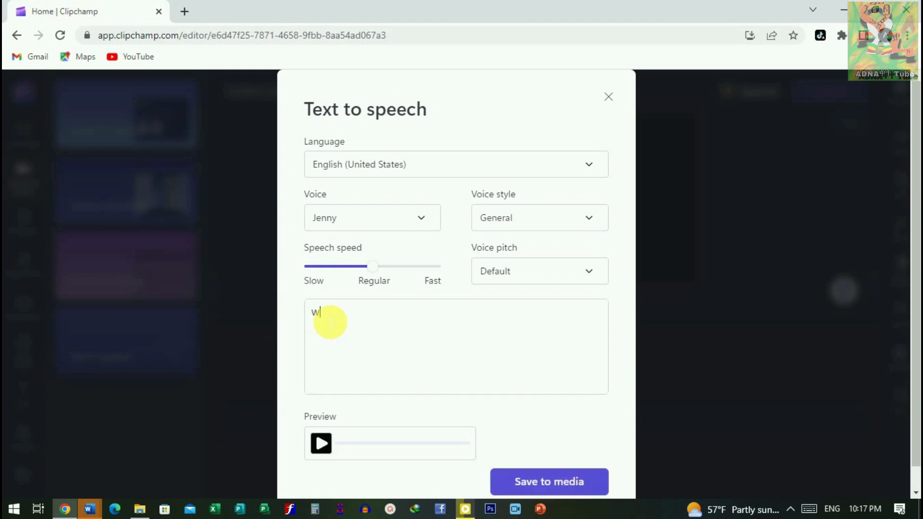
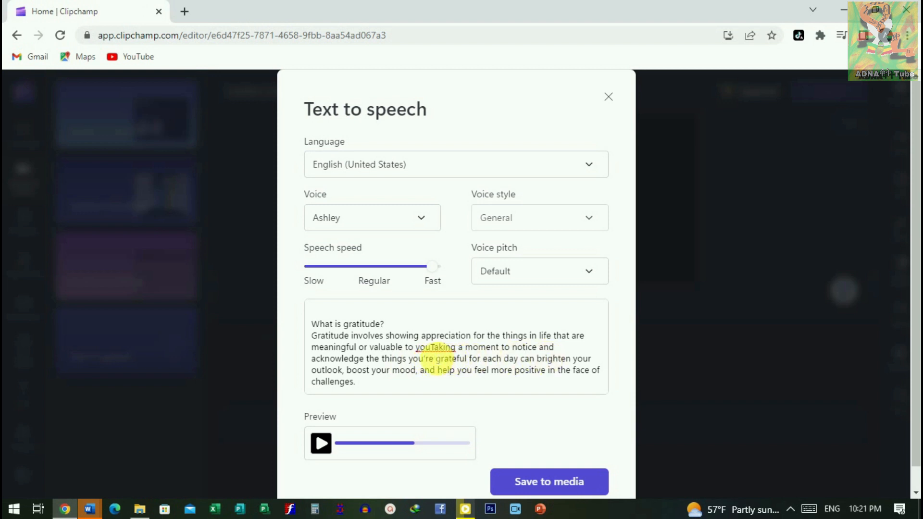
Step: Insert an ellipsis between "you" and "Taking" in the gratitude text and preview the speech
{"action": "type", "text": "you"}
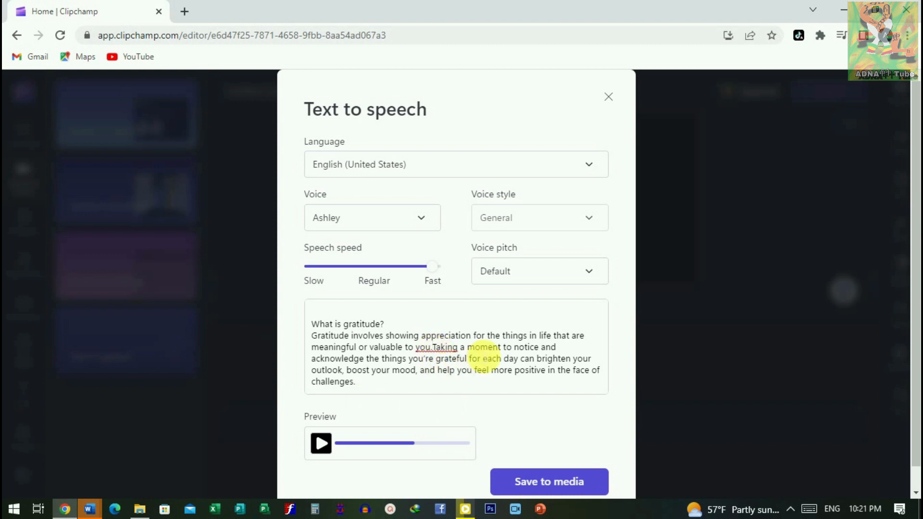
{"action": "type", "text": ".."}
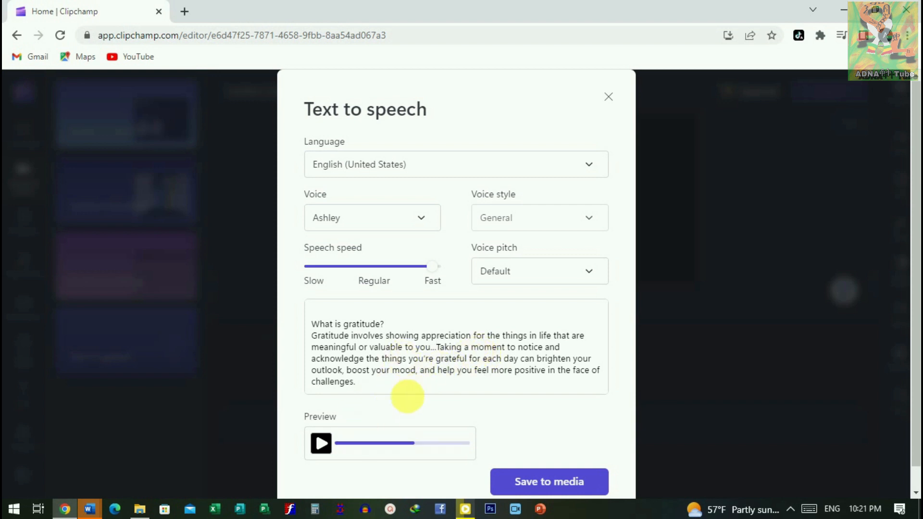
{"action": "left_click", "coordinate": [328, 451]}
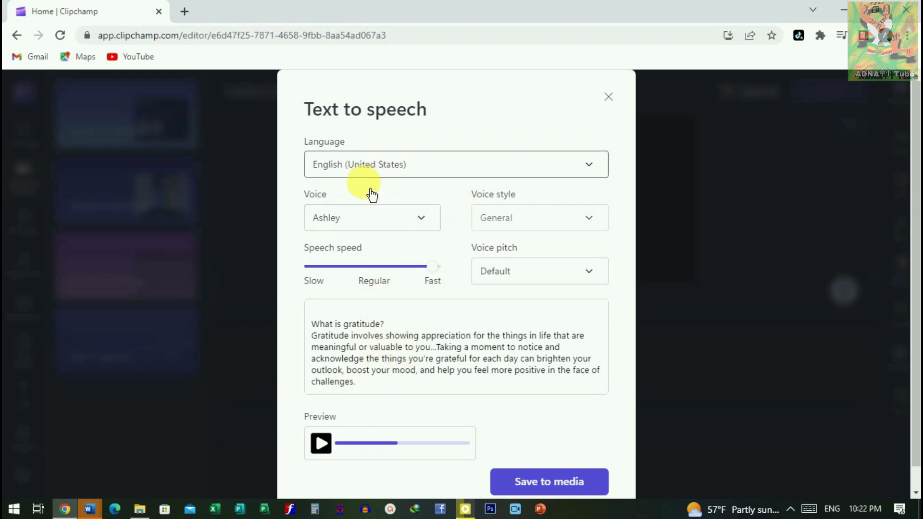
Step: Change the voiceover language to French (Belgium) and preview the speech
{"action": "left_click", "coordinate": [596, 170]}
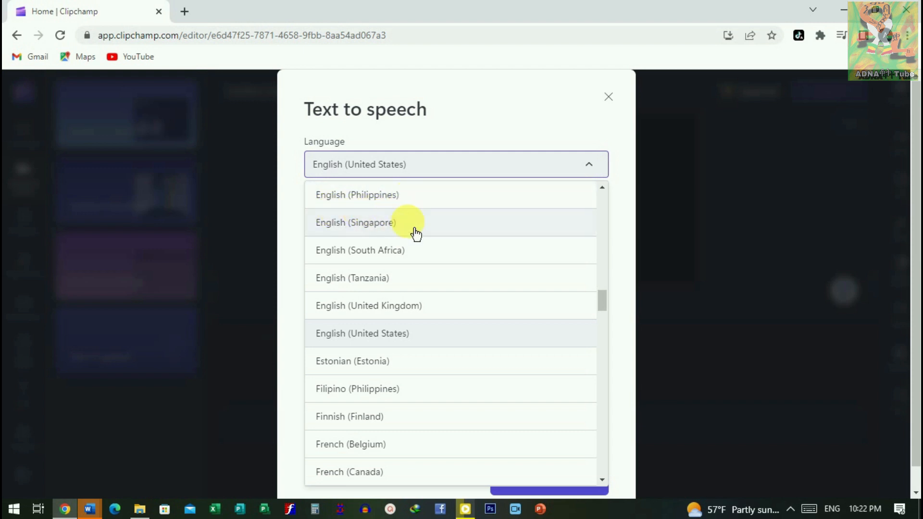
{"action": "scroll", "coordinate": [407, 346], "scroll_direction": "down", "scroll_amount": 5}
{"action": "scroll", "coordinate": [373, 356], "scroll_direction": "up", "scroll_amount": 2}
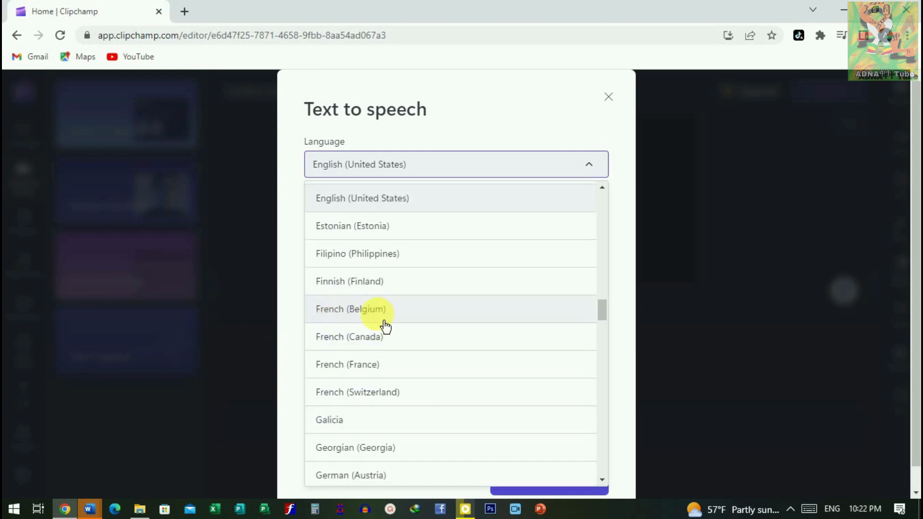
{"action": "left_click", "coordinate": [343, 320]}
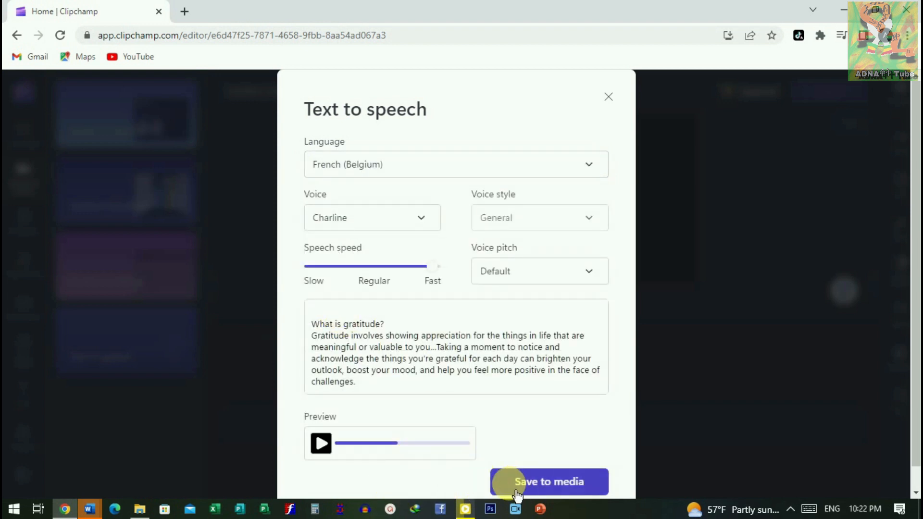
{"action": "left_click", "coordinate": [321, 443]}
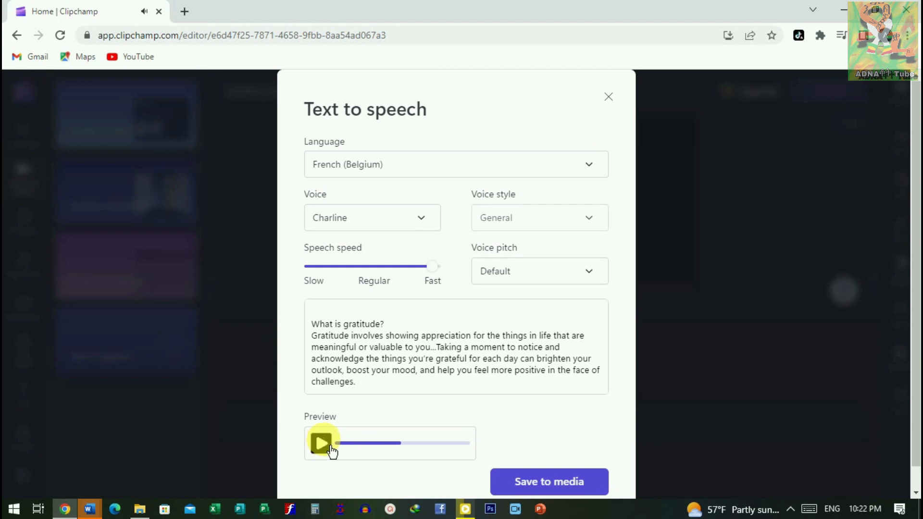
Step: Change the voiceover language to Hindi (India) and preview the speech
{"action": "left_click", "coordinate": [595, 169]}
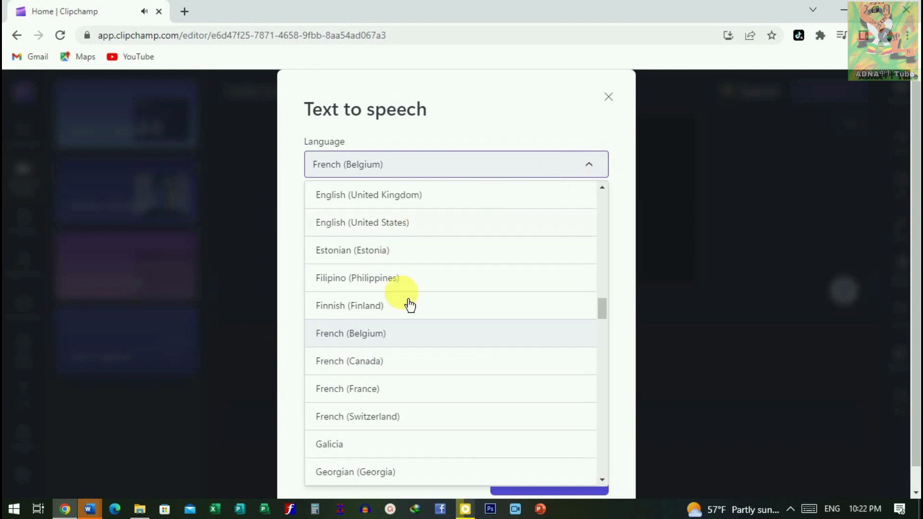
{"action": "scroll", "coordinate": [421, 356], "scroll_direction": "down", "scroll_amount": 8}
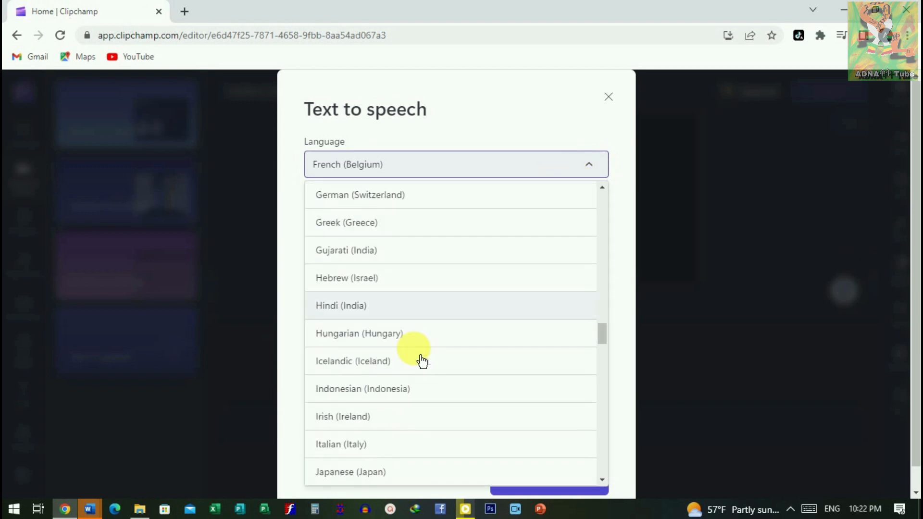
{"action": "scroll", "coordinate": [423, 358], "scroll_direction": "down", "scroll_amount": 2}
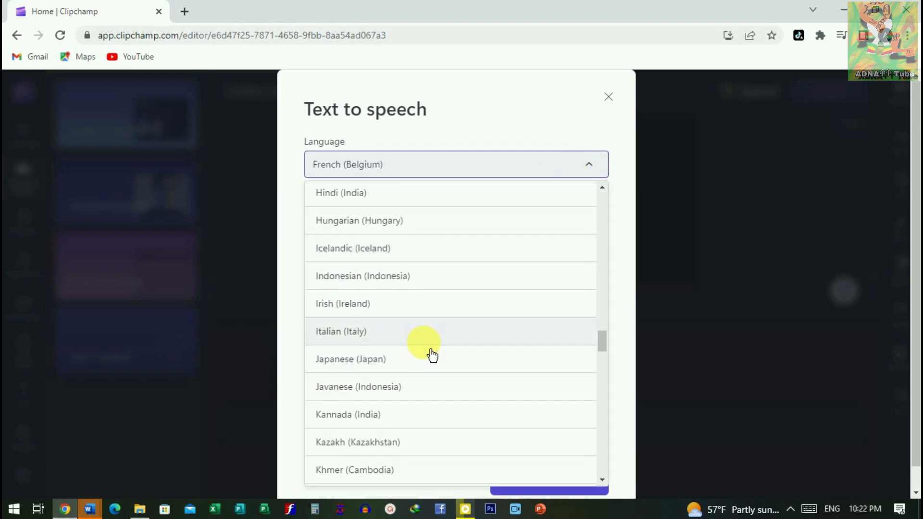
{"action": "scroll", "coordinate": [431, 358], "scroll_direction": "down", "scroll_amount": 2}
{"action": "scroll", "coordinate": [430, 361], "scroll_direction": "up", "scroll_amount": 3}
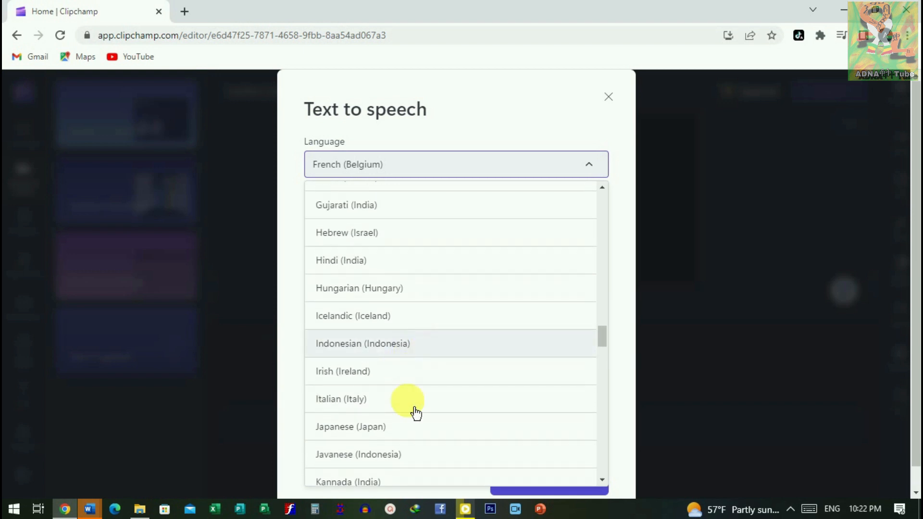
{"action": "left_click", "coordinate": [383, 275]}
{"action": "left_click", "coordinate": [330, 455]}
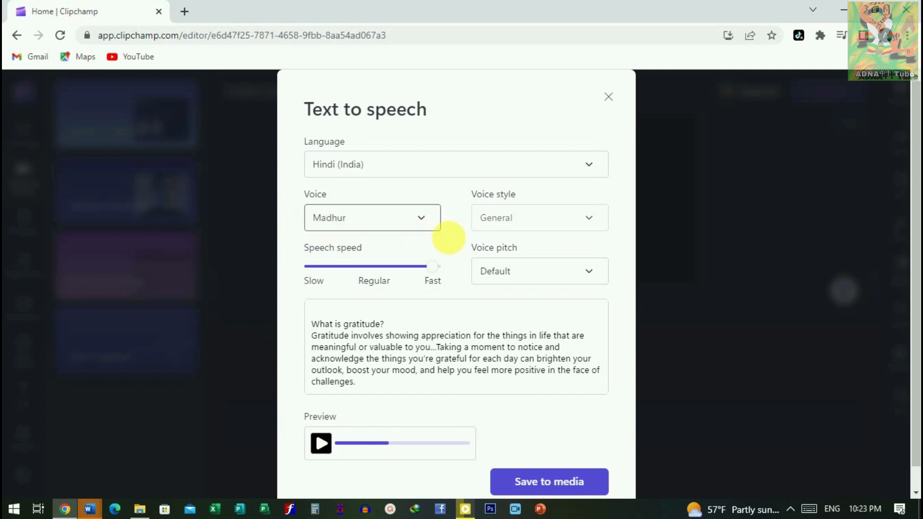
Step: Replace the gratitude text with "please subscribe Adnakot tube" and preview the speech
{"action": "scroll", "coordinate": [481, 288], "scroll_direction": "down", "scroll_amount": 1}
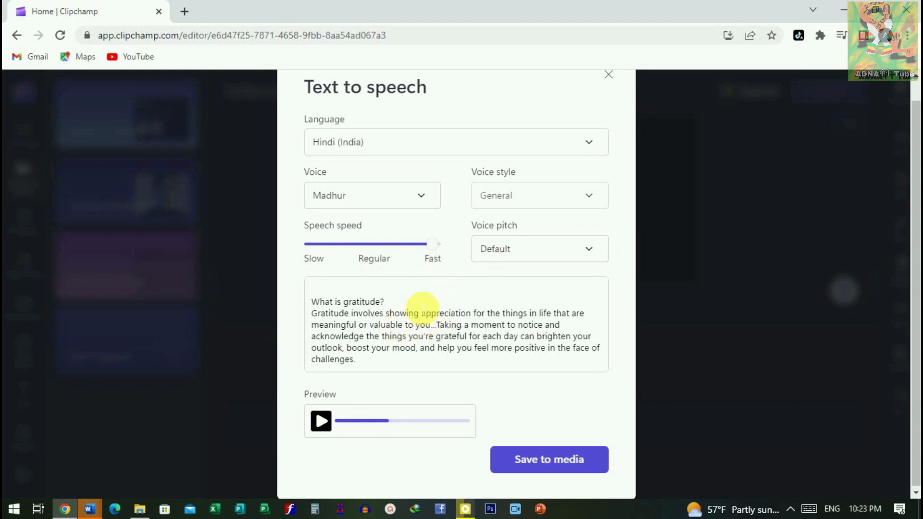
{"action": "scroll", "coordinate": [552, 218], "scroll_direction": "up", "scroll_amount": 1}
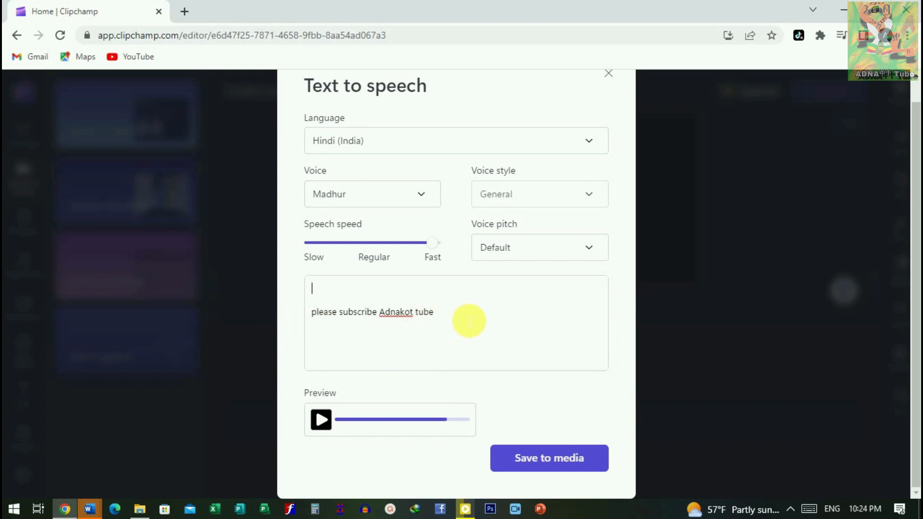
{"action": "left_click", "coordinate": [322, 423]}
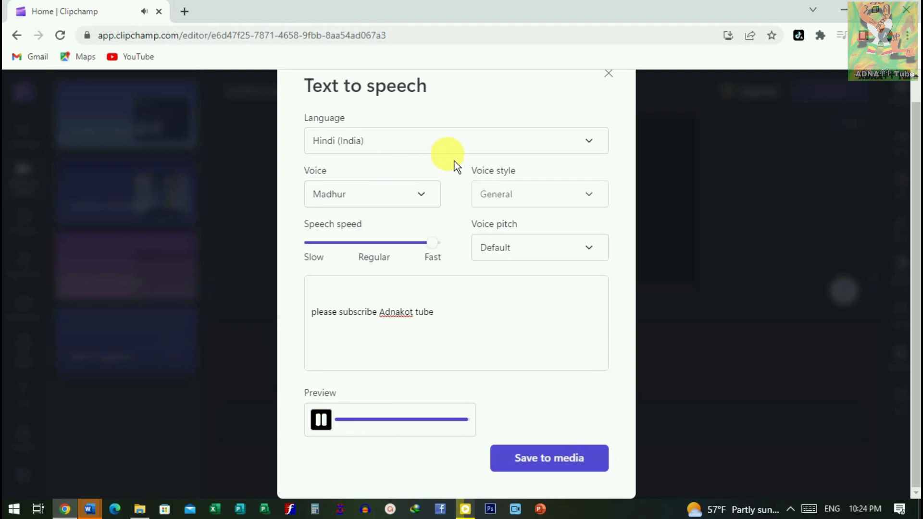
Step: Set the voiceover language to German (Germany), preview the speech and save the voiceover to the project media
{"action": "left_click", "coordinate": [597, 150]}
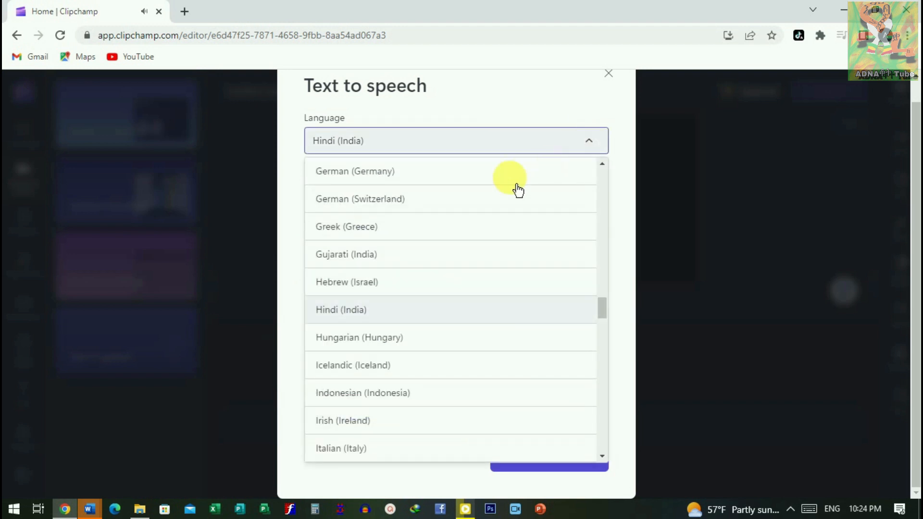
{"action": "left_click", "coordinate": [394, 175]}
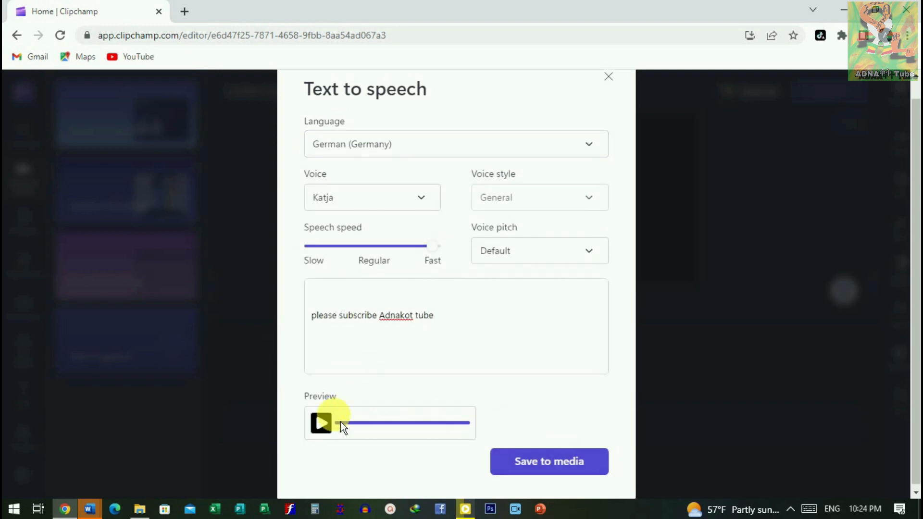
{"action": "left_click", "coordinate": [321, 424]}
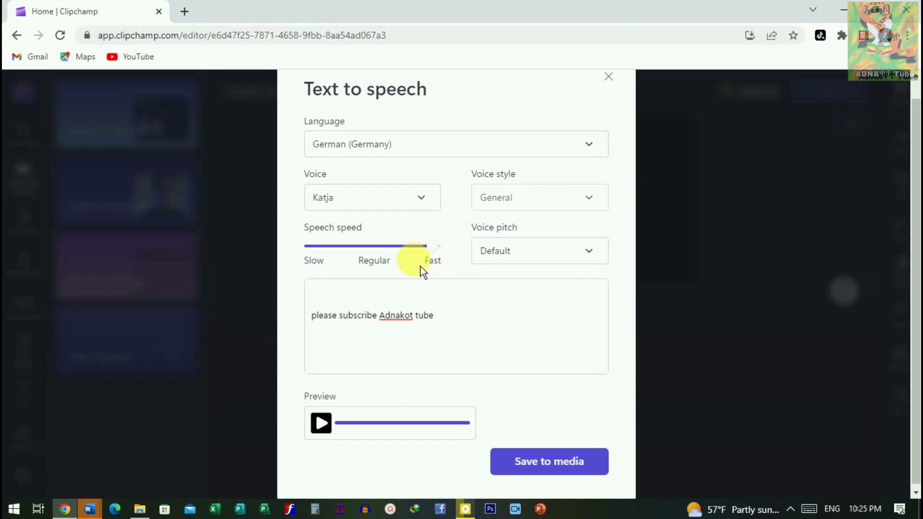
{"action": "left_click", "coordinate": [570, 470]}
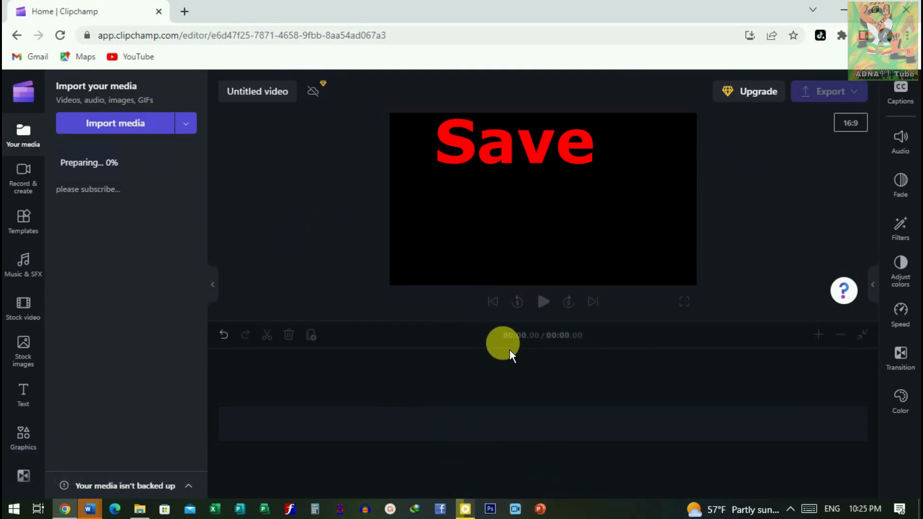
Step: Place the saved "please subscribe" voiceover at the start of the timeline and play it back from the beginning
{"action": "mouse_move", "coordinate": [93, 178]}
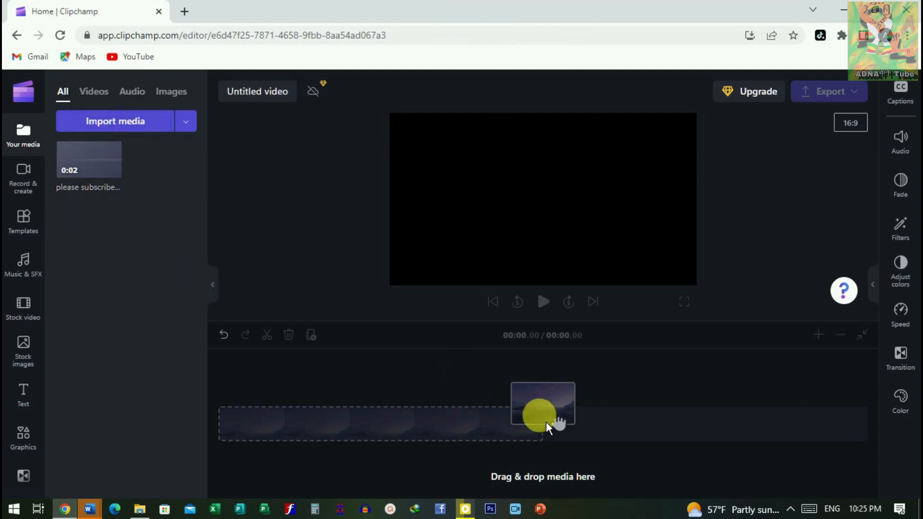
{"action": "mouse_move", "coordinate": [113, 166]}
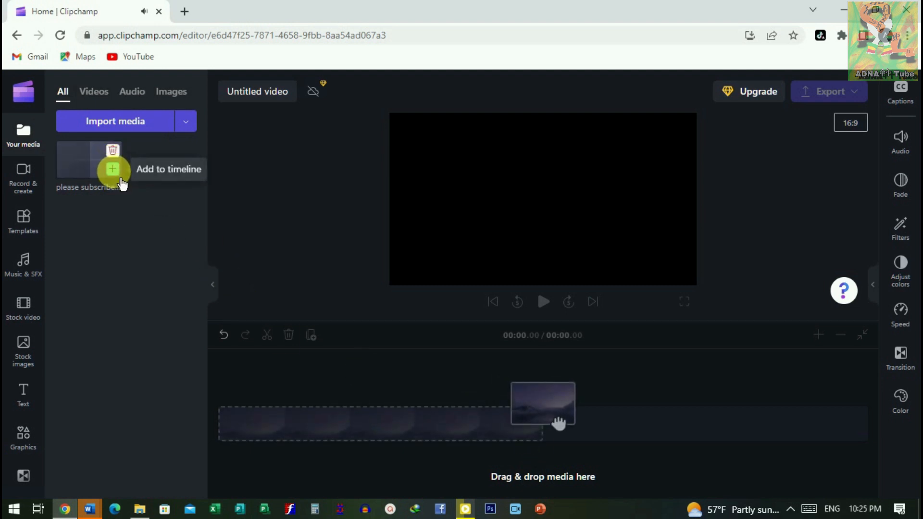
{"action": "left_click_drag", "start_coordinate": [82, 157], "coordinate": [260, 433]}
{"action": "left_click_drag", "start_coordinate": [548, 354], "coordinate": [191, 394]}
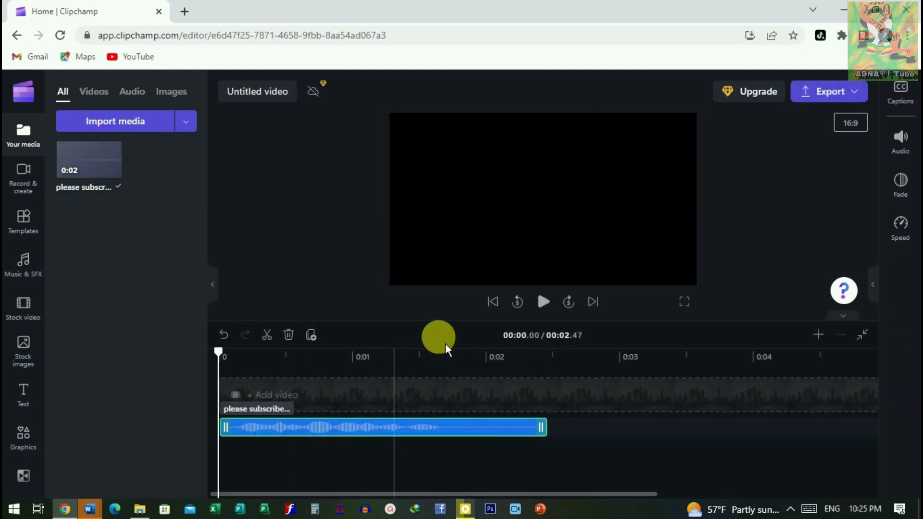
{"action": "left_click", "coordinate": [548, 318]}
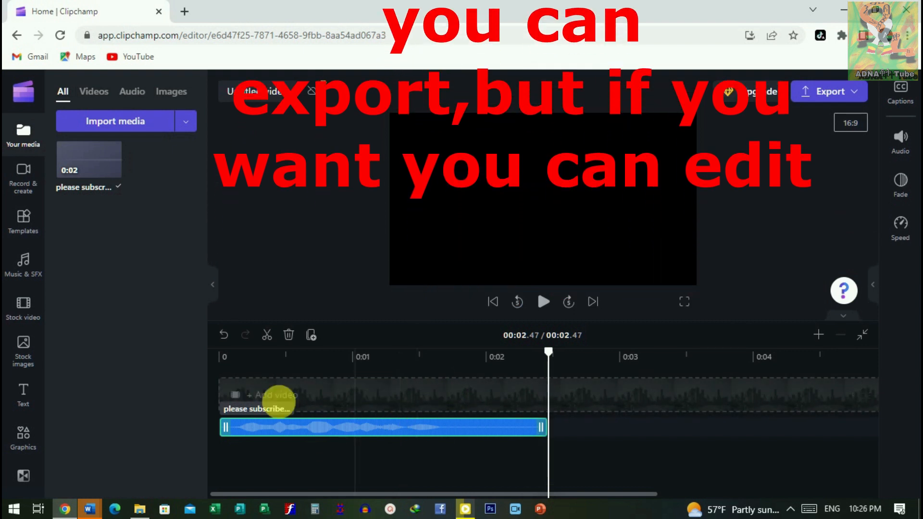
Step: Add the Circular title to the timeline, align it with the start of the voiceover and play back the result
{"action": "left_click", "coordinate": [28, 399]}
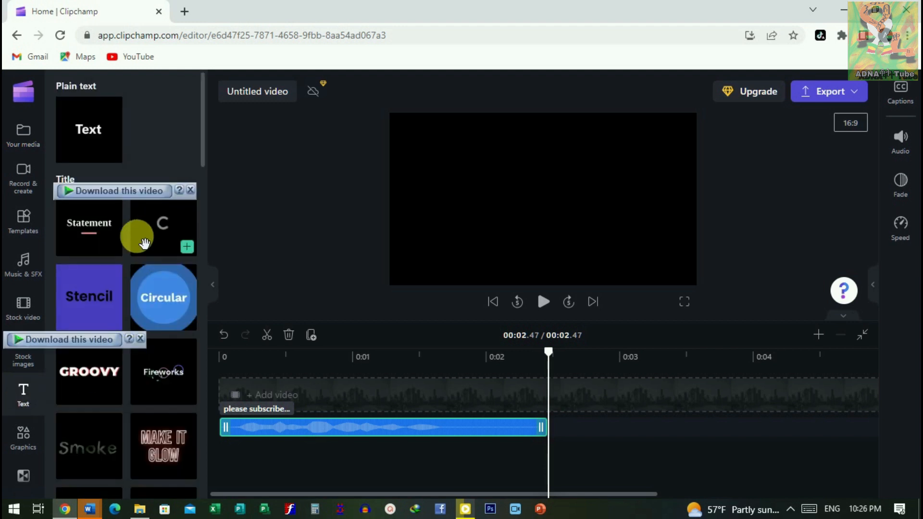
{"action": "left_click", "coordinate": [188, 323]}
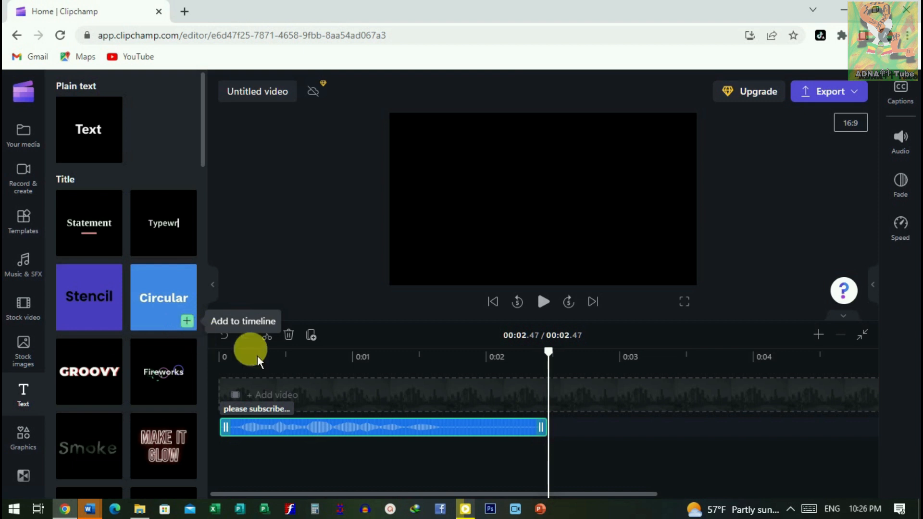
{"action": "left_click_drag", "start_coordinate": [686, 431], "coordinate": [272, 424]}
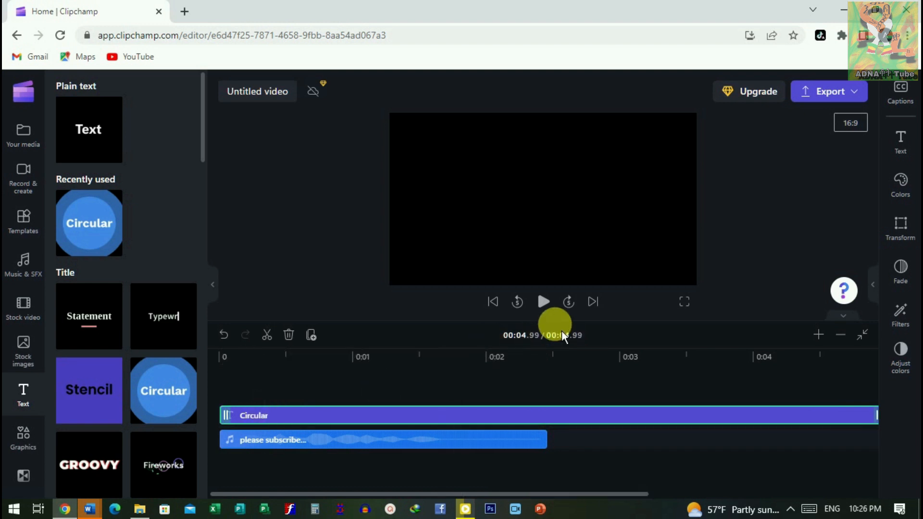
{"action": "left_click", "coordinate": [549, 309]}
{"action": "left_click", "coordinate": [319, 423]}
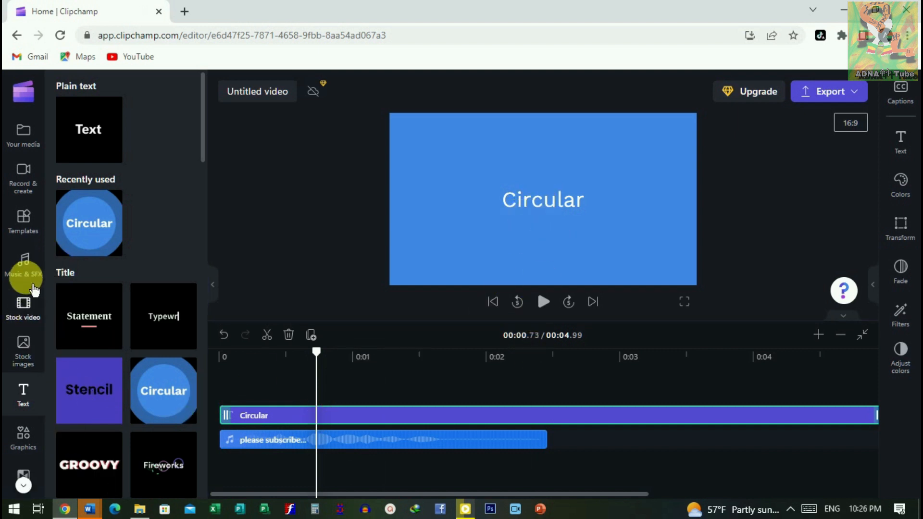
Step: Add the Real people stock image of the two young people to the timeline and move it to the start
{"action": "scroll", "coordinate": [24, 371], "scroll_direction": "down", "scroll_amount": 1}
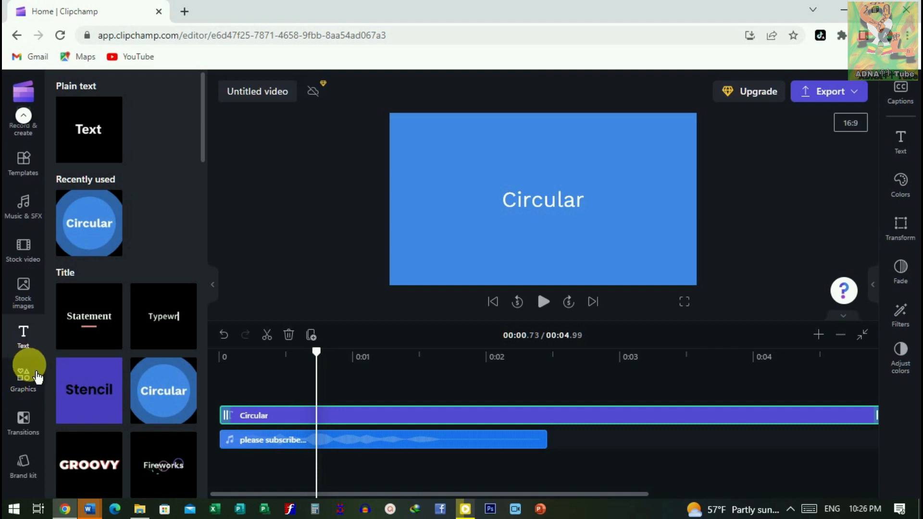
{"action": "left_click", "coordinate": [35, 299]}
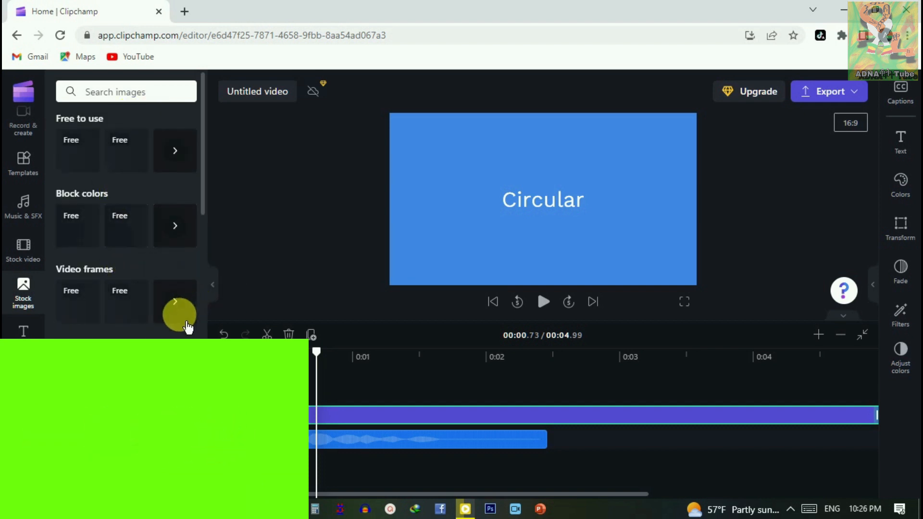
{"action": "scroll", "coordinate": [126, 317], "scroll_direction": "down", "scroll_amount": 3}
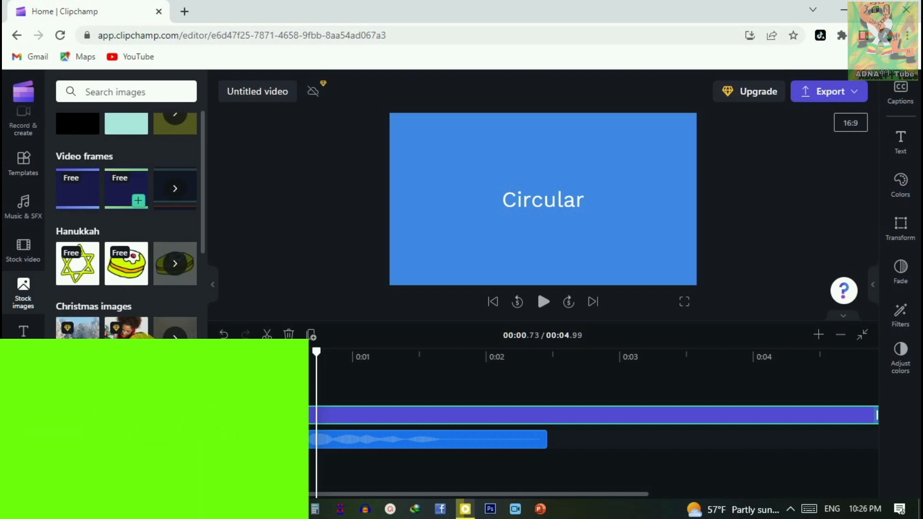
{"action": "scroll", "coordinate": [139, 322], "scroll_direction": "down", "scroll_amount": 3}
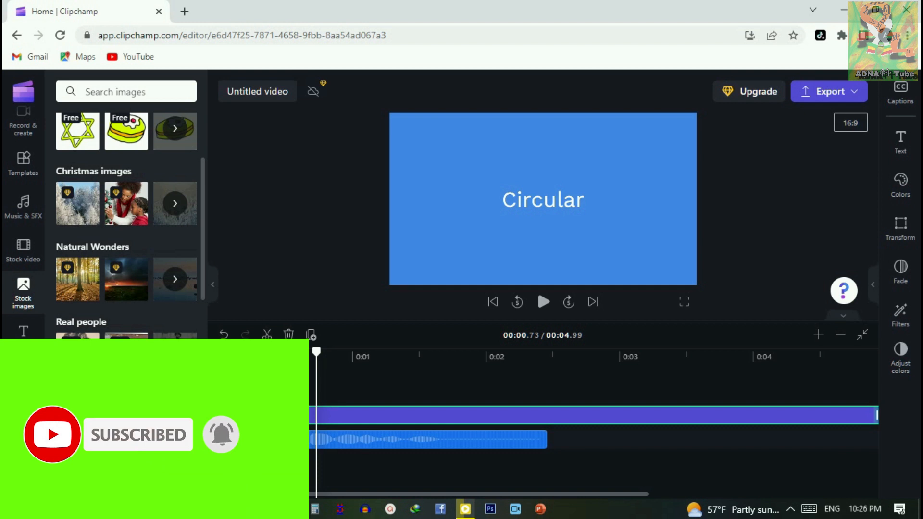
{"action": "left_click", "coordinate": [138, 366]}
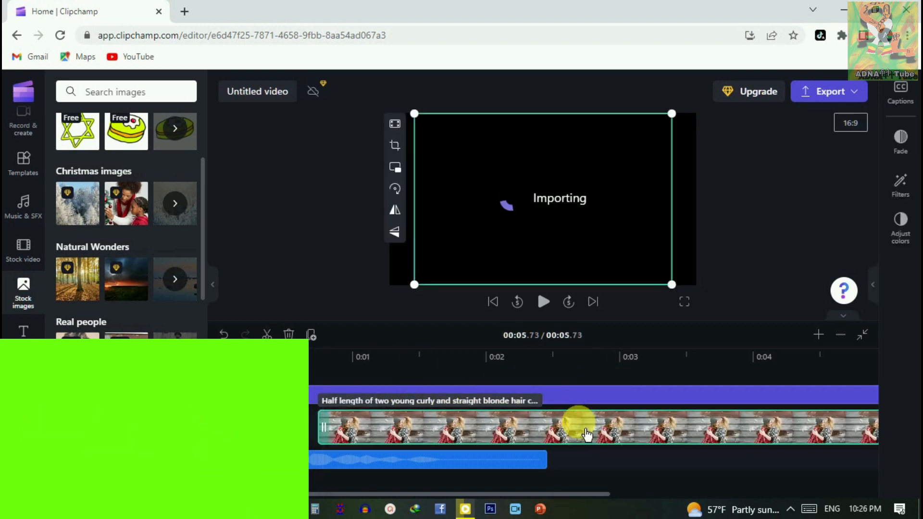
{"action": "left_click_drag", "start_coordinate": [699, 441], "coordinate": [476, 420]}
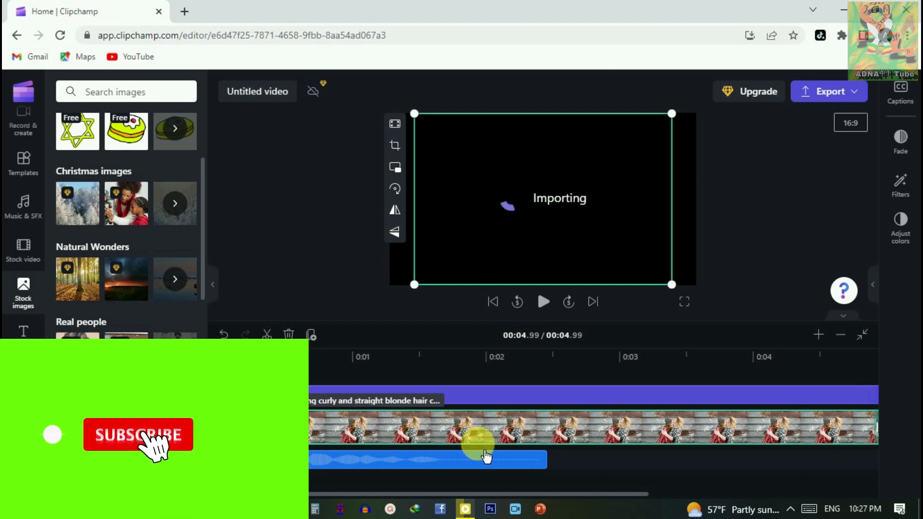
Step: Delete the stock image clip from the timeline
{"action": "key", "text": "Delete"}
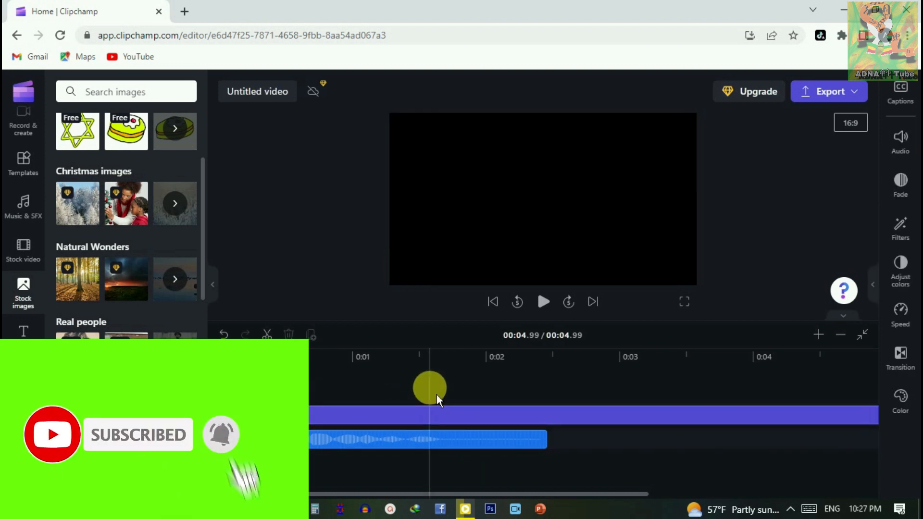
{"action": "left_click", "coordinate": [322, 416]}
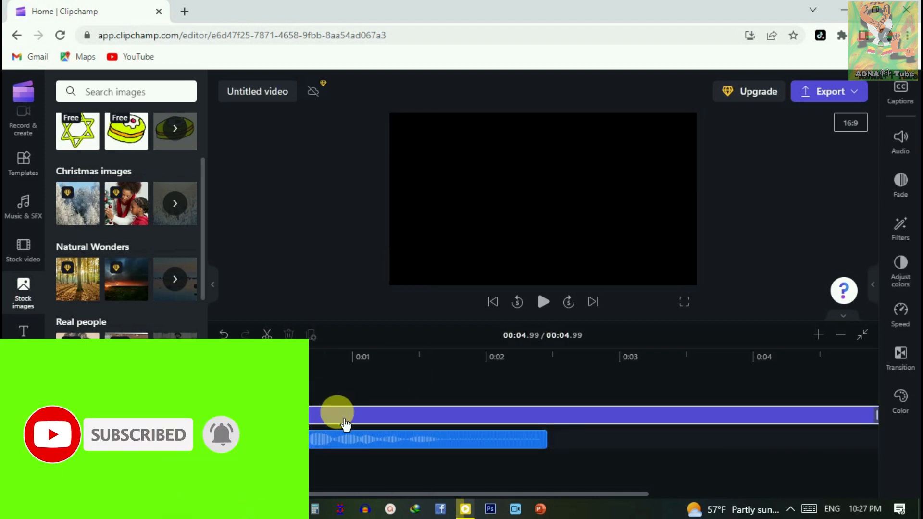
Step: Delete the Circular title from the timeline and return the playhead to the start, leaving only the voiceover clip
{"action": "left_click", "coordinate": [421, 418]}
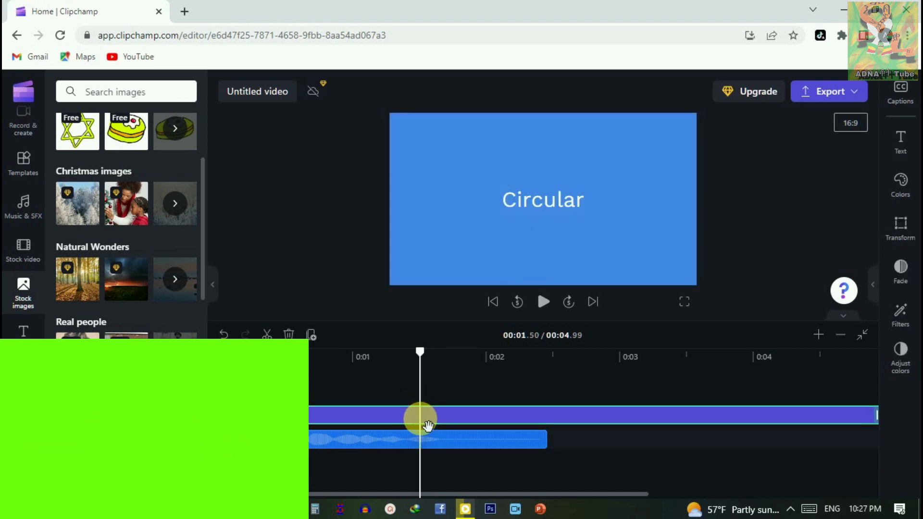
{"action": "key", "text": "Delete"}
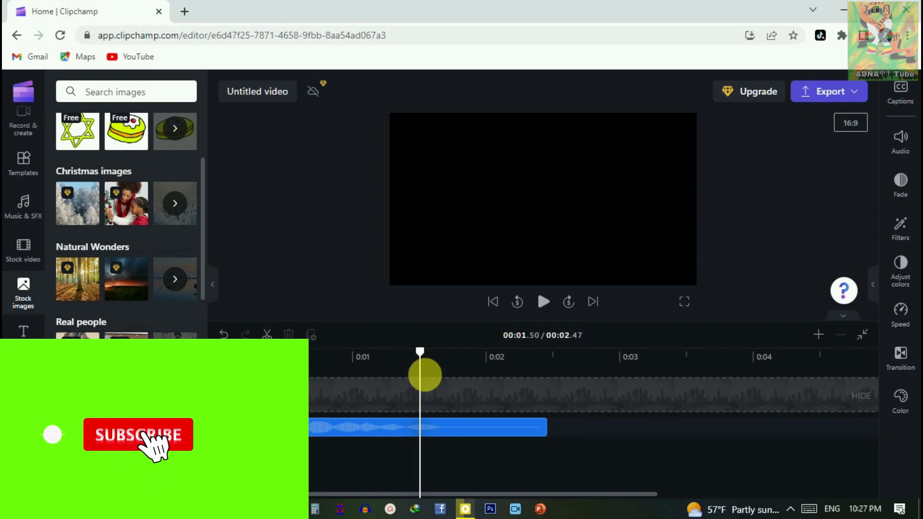
{"action": "left_click_drag", "start_coordinate": [419, 355], "coordinate": [219, 366]}
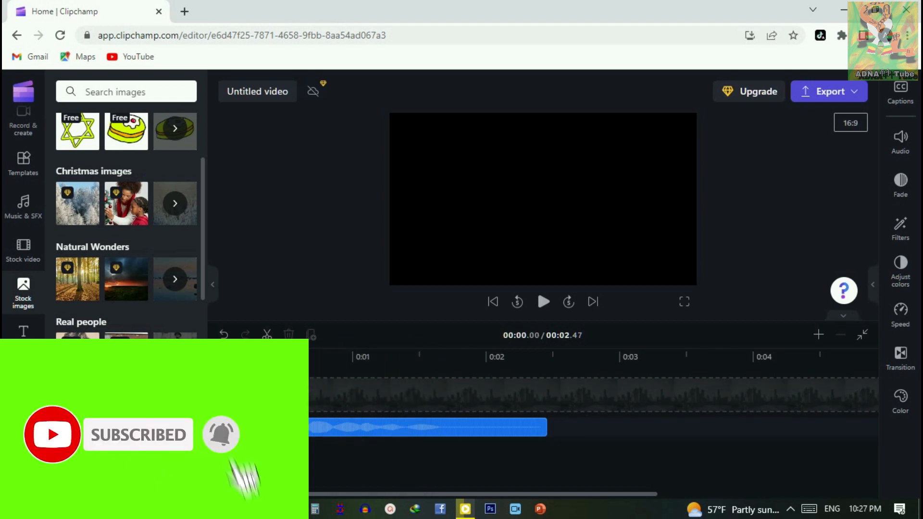
{"action": "left_click", "coordinate": [322, 429]}
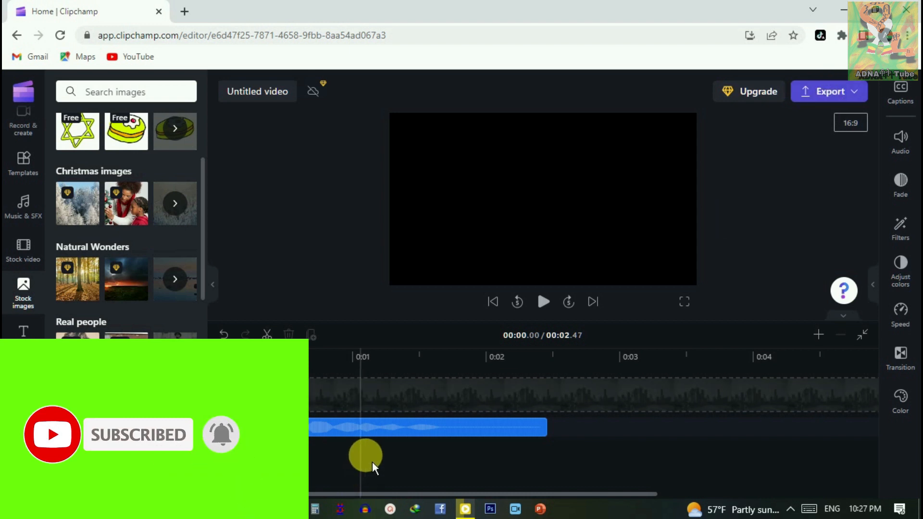
Step: Export the voiceover project as an MP4 video
{"action": "left_click", "coordinate": [835, 100]}
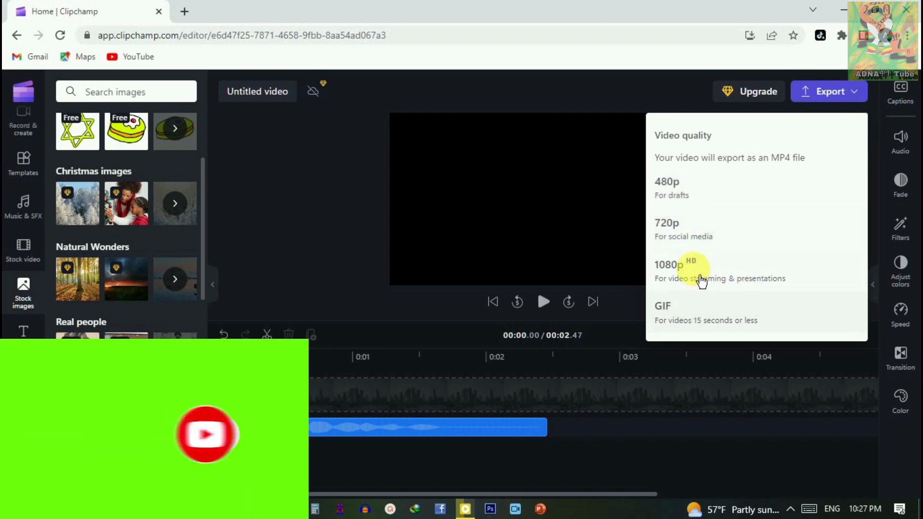
{"action": "left_click", "coordinate": [676, 278]}
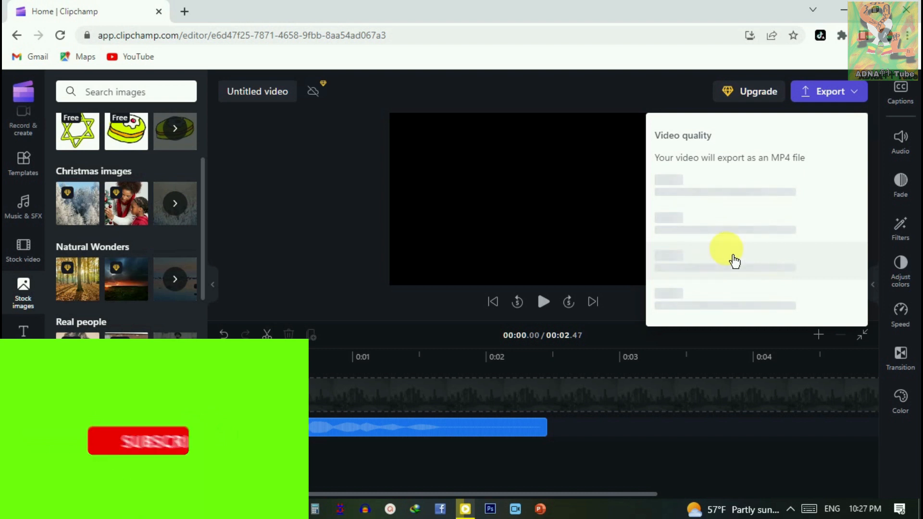
{"action": "left_click", "coordinate": [775, 207]}
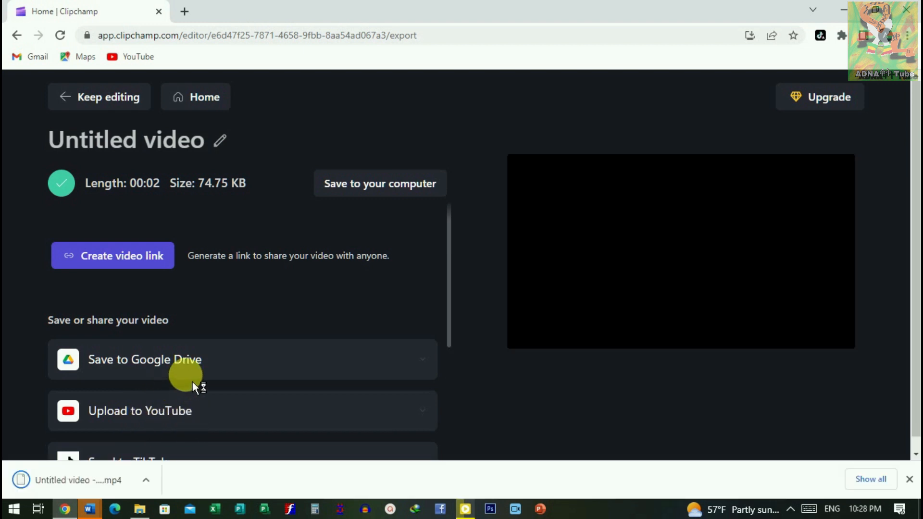
Step: Review the available save and share destinations and save the exported video to the computer
{"action": "scroll", "coordinate": [216, 389], "scroll_direction": "down", "scroll_amount": 4}
{"action": "scroll", "coordinate": [250, 392], "scroll_direction": "down", "scroll_amount": 2}
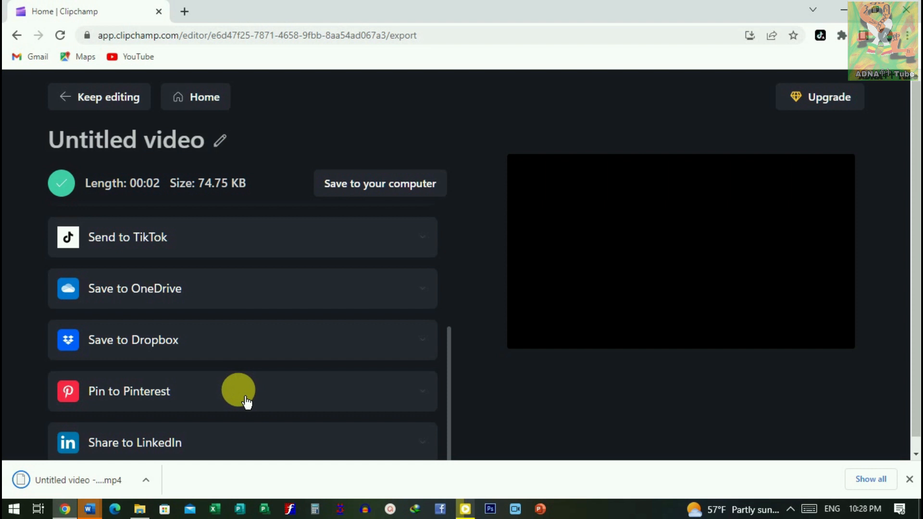
{"action": "scroll", "coordinate": [226, 397], "scroll_direction": "up", "scroll_amount": 4}
{"action": "scroll", "coordinate": [329, 305], "scroll_direction": "up", "scroll_amount": 3}
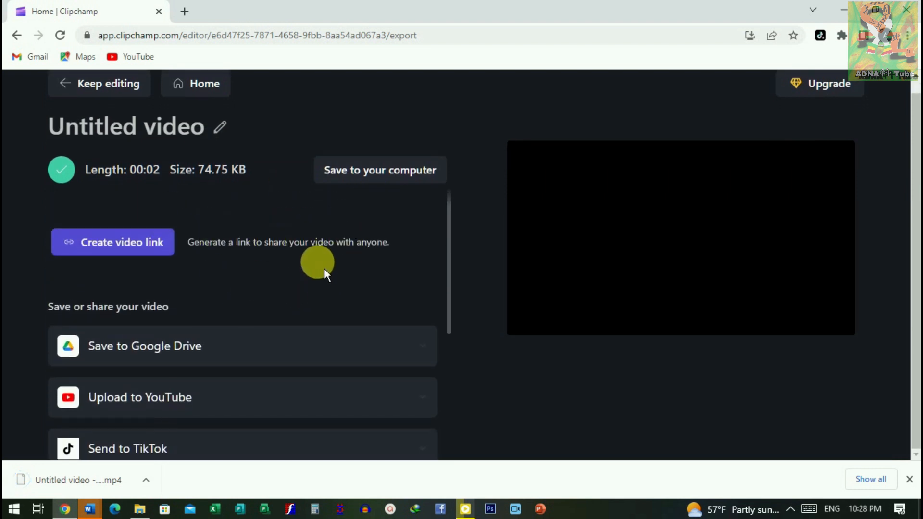
{"action": "scroll", "coordinate": [173, 199], "scroll_direction": "up", "scroll_amount": 1}
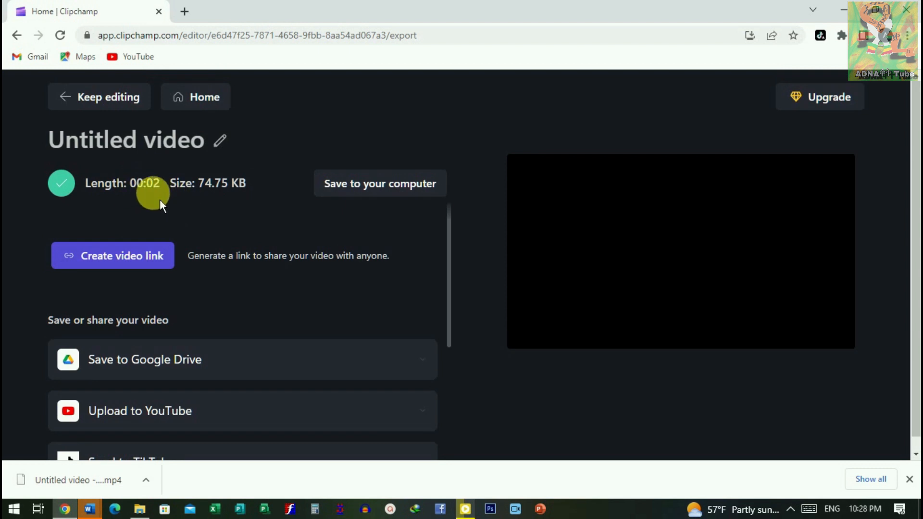
{"action": "left_click", "coordinate": [416, 196]}
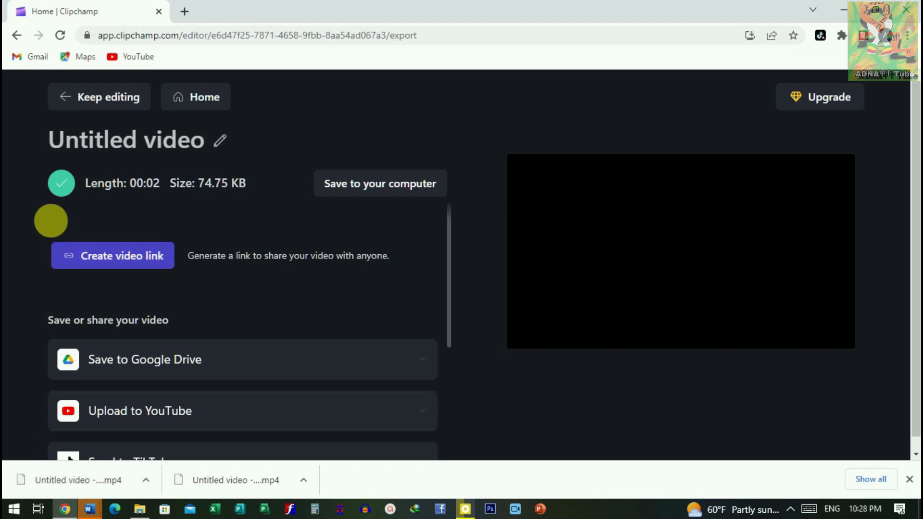
Step: Rename the exported video as "subscribe Adnakot tube" and save it to the computer under that name
{"action": "left_click", "coordinate": [229, 147]}
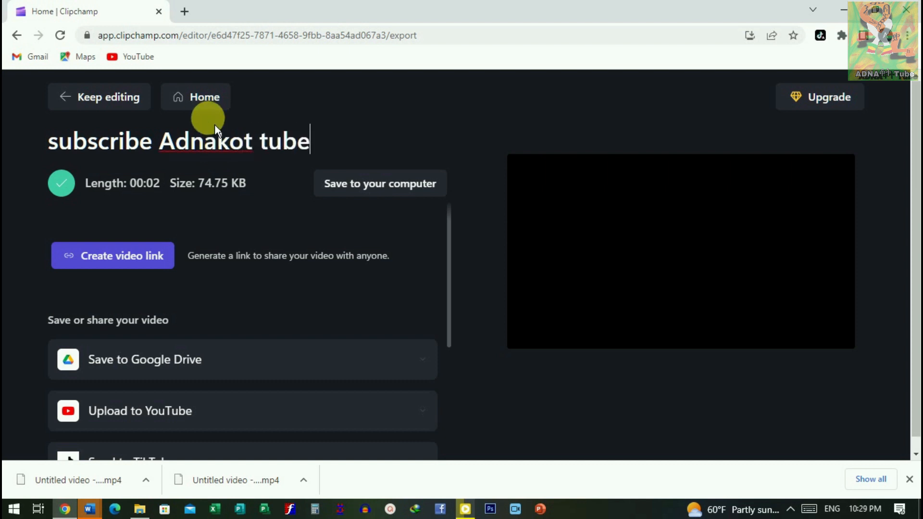
{"action": "left_click", "coordinate": [390, 189]}
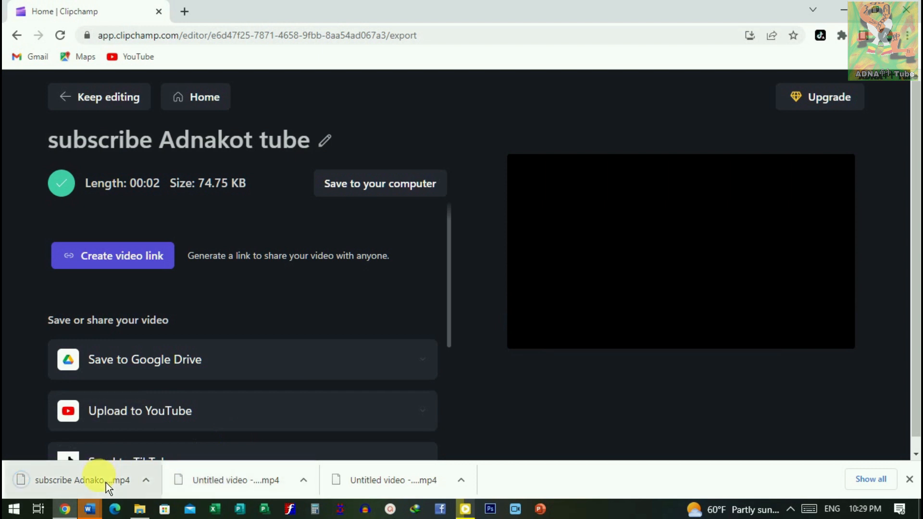
Step: Show the downloaded "subscribe Adnakot tube" MP4 in its folder, check it and minimize the folder window
{"action": "right_click", "coordinate": [106, 487]}
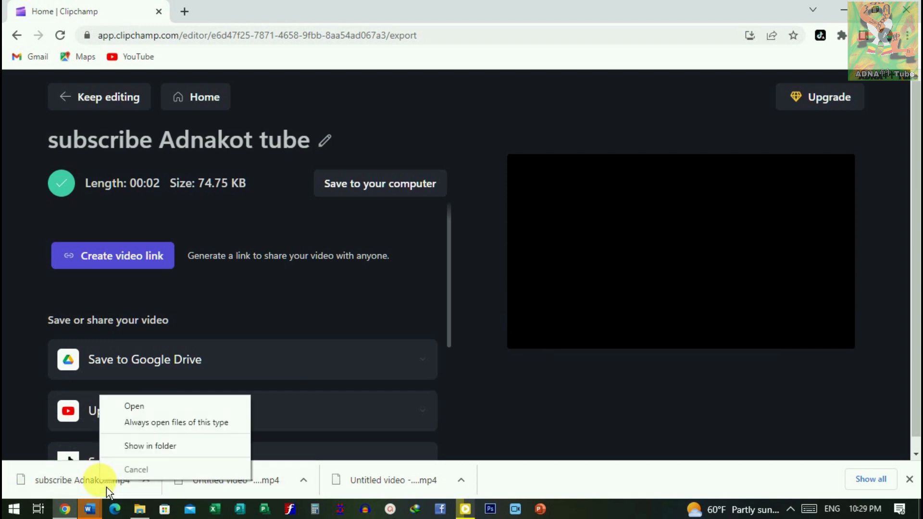
{"action": "left_click", "coordinate": [159, 453]}
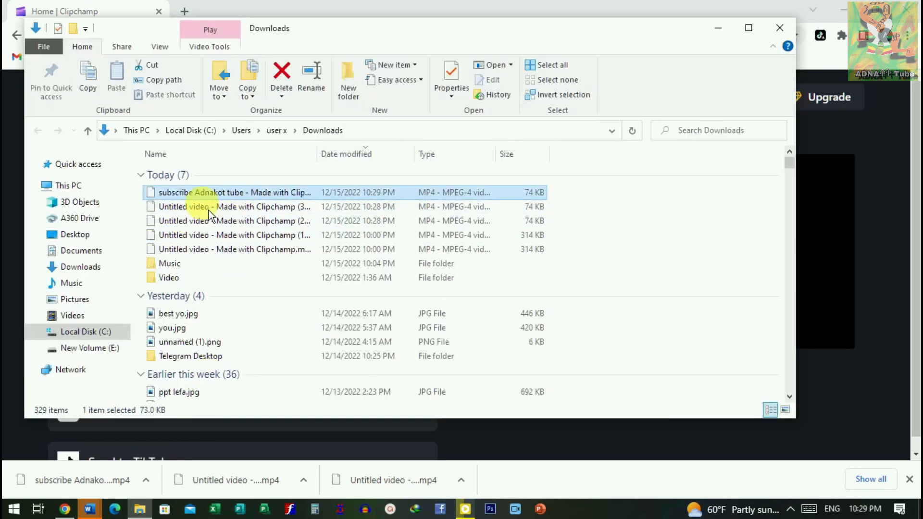
{"action": "left_click", "coordinate": [718, 28]}
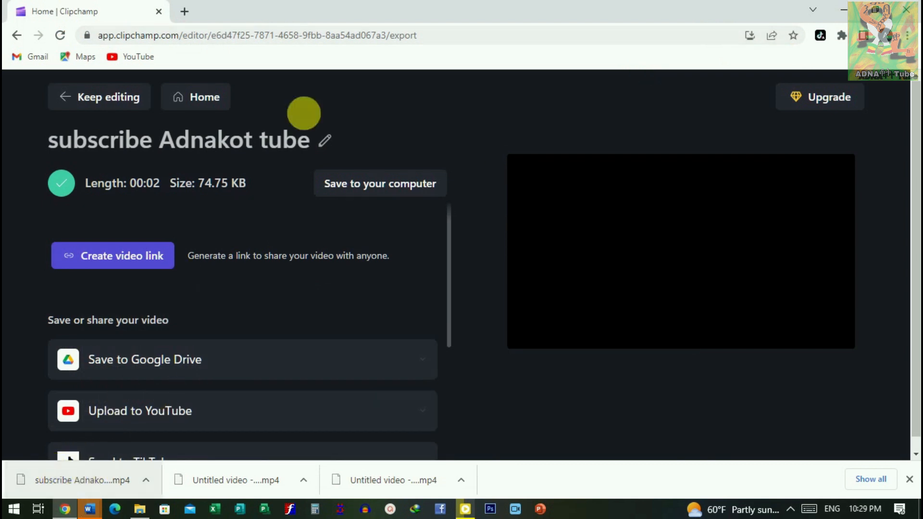
Step: Open cloudconvert.com in a new browser tab
{"action": "left_click", "coordinate": [192, 20]}
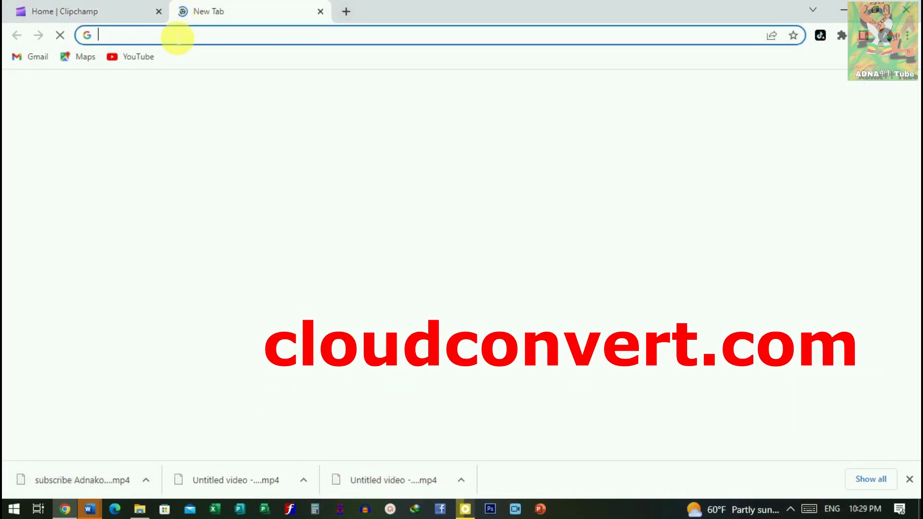
{"action": "left_click", "coordinate": [170, 39]}
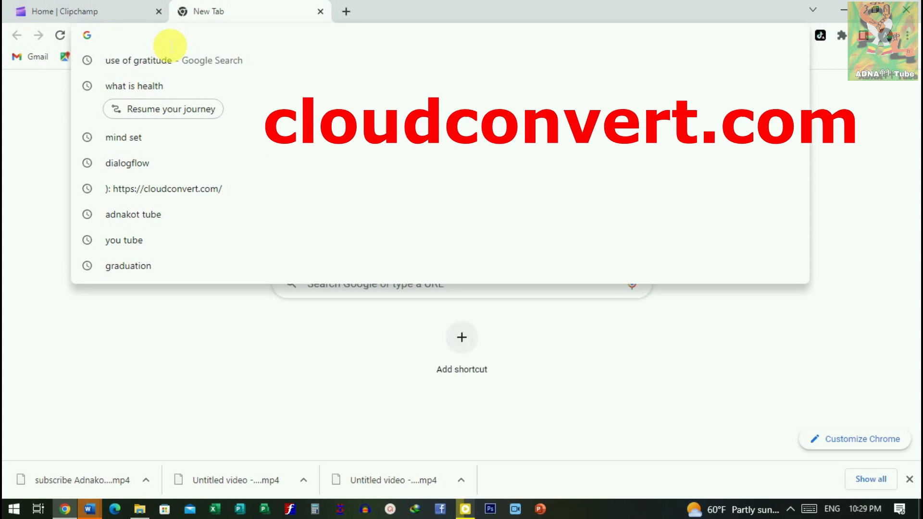
{"action": "type", "text": "clo"}
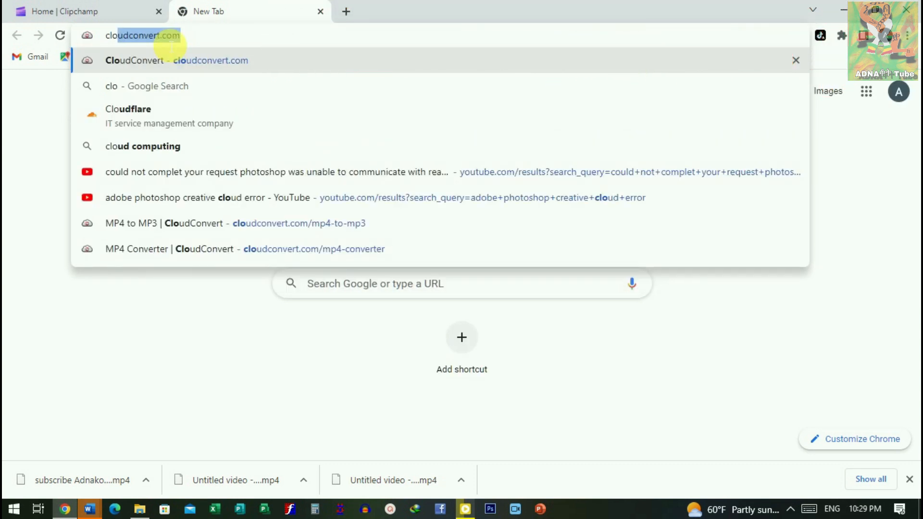
{"action": "key", "text": "Return"}
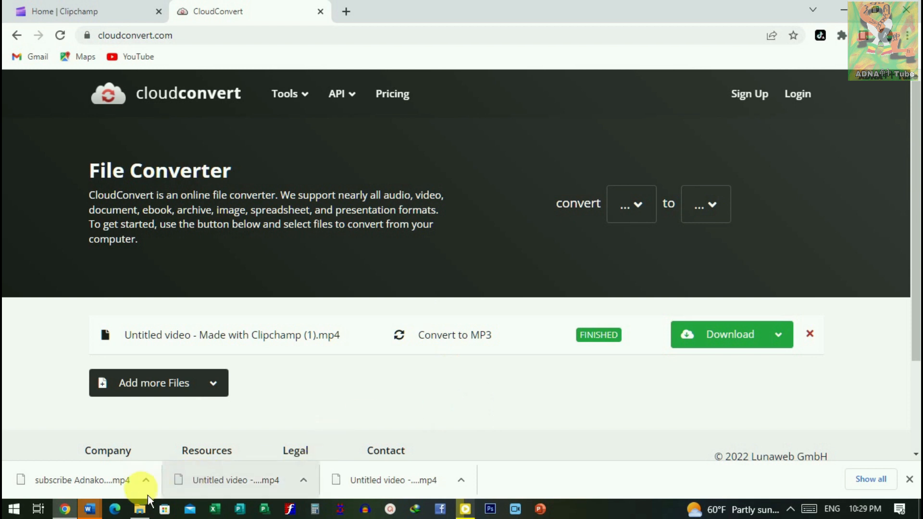
Step: Add the downloaded "subscribe Adnakot tube - Made with Clipchamp.mp4" to the CloudConvert file list
{"action": "left_click", "coordinate": [115, 14]}
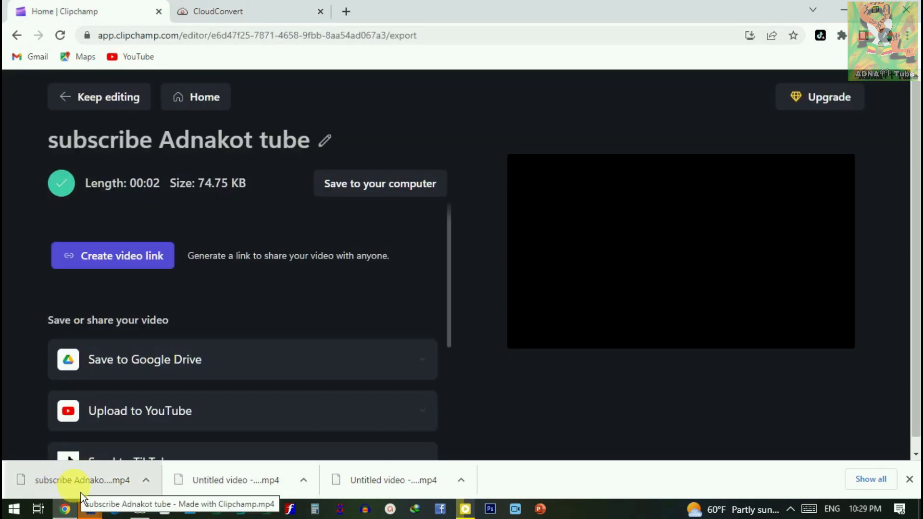
{"action": "left_click_drag", "start_coordinate": [160, 295], "coordinate": [495, 357]}
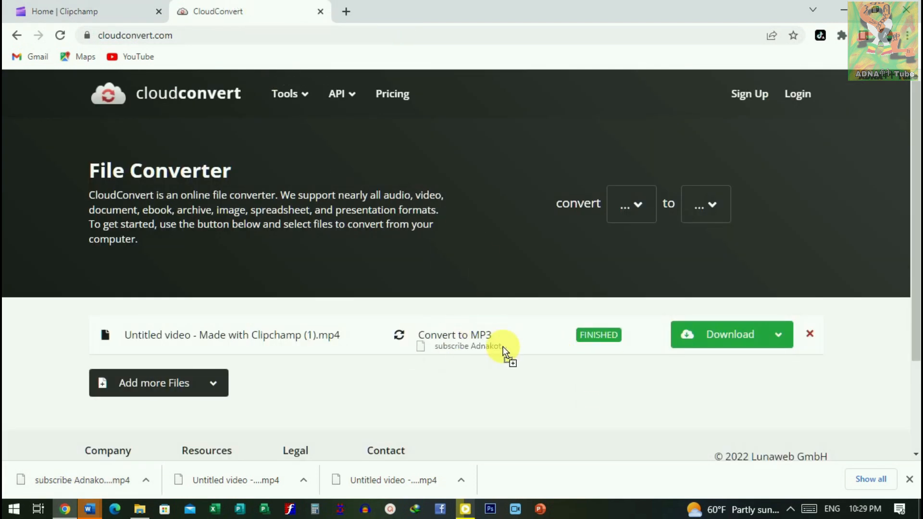
{"action": "left_click_drag", "start_coordinate": [589, 213], "coordinate": [618, 201]}
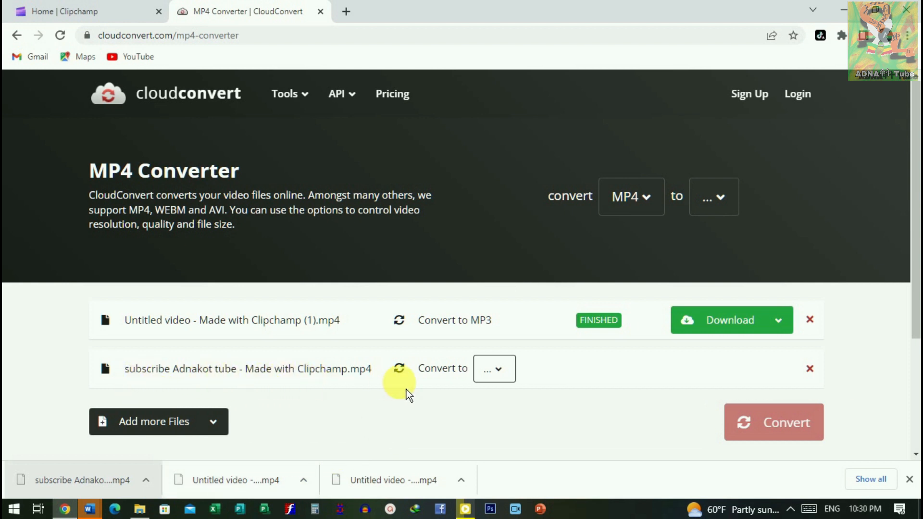
Step: Set the output format of the "subscribe Adnakot tube" video to MP3 and run the conversion
{"action": "left_click", "coordinate": [508, 385]}
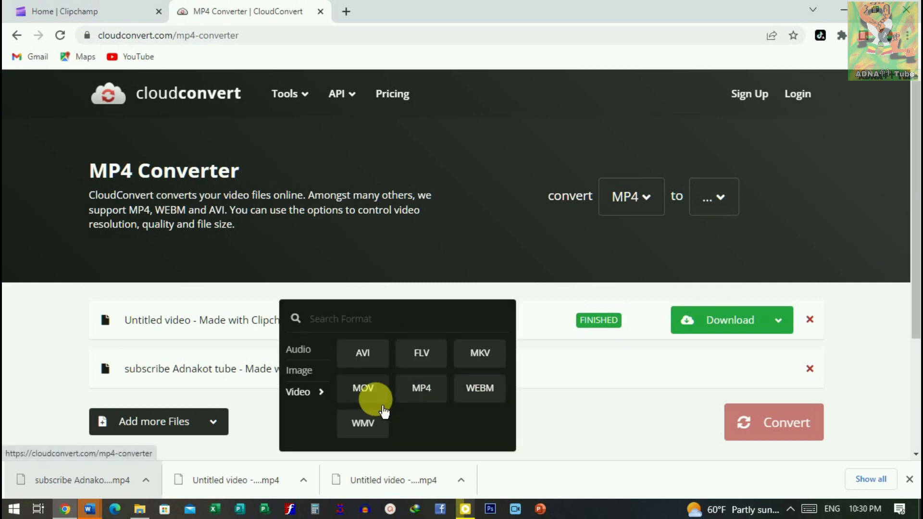
{"action": "mouse_move", "coordinate": [314, 355]}
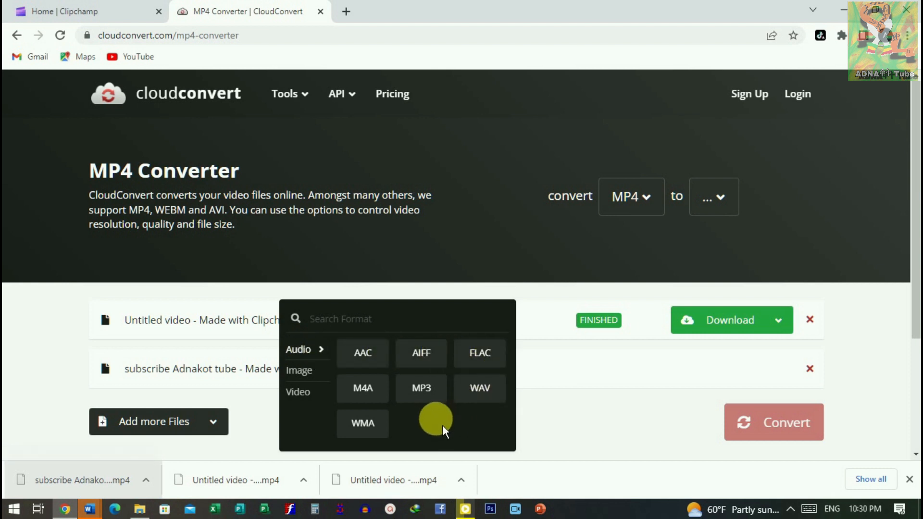
{"action": "left_click", "coordinate": [435, 394]}
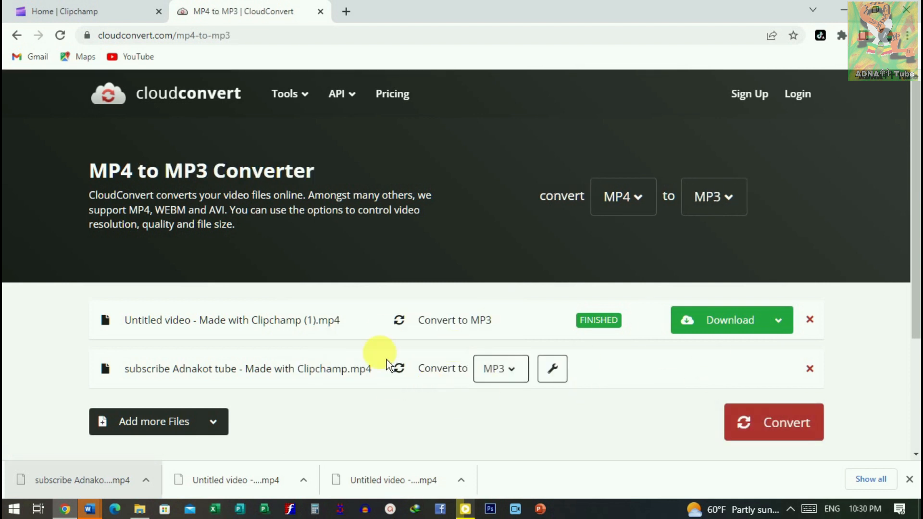
{"action": "left_click", "coordinate": [801, 430]}
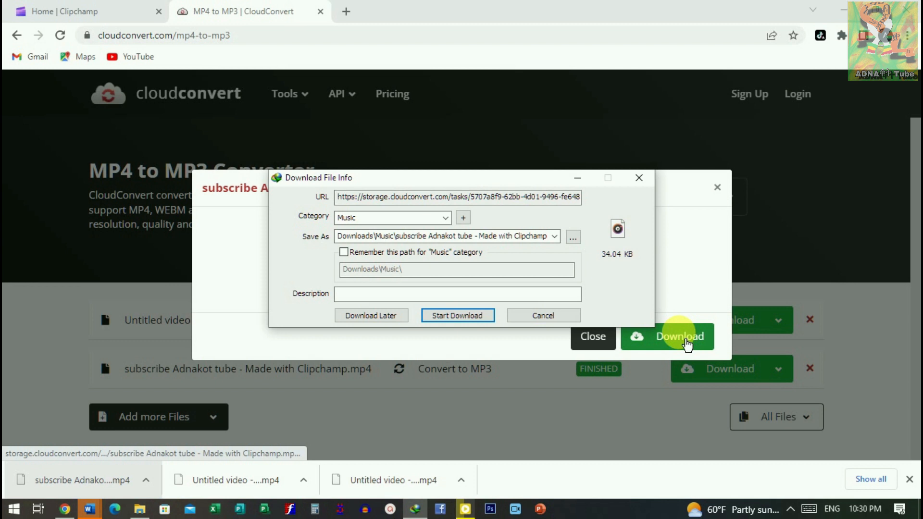
Step: Download the converted MP3 to the Downloads\Music folder, cancel the duplicate download request and close the file preview
{"action": "left_click", "coordinate": [690, 344]}
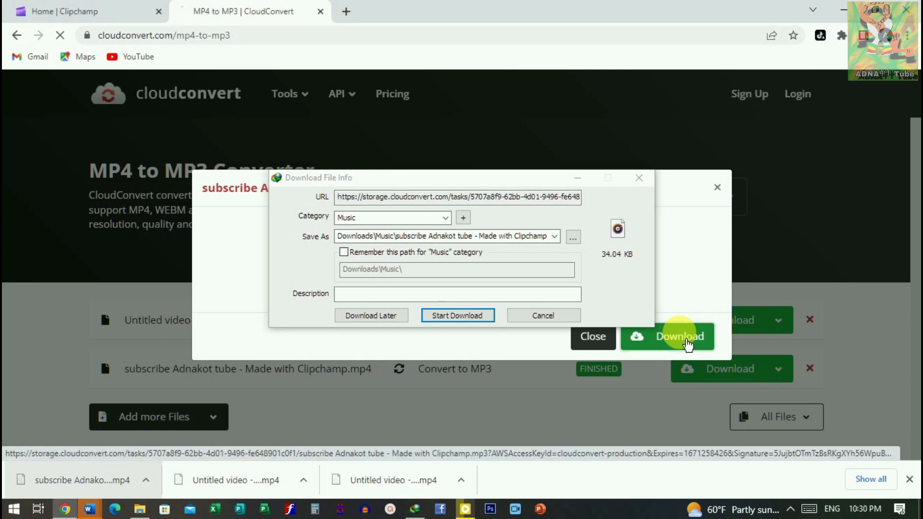
{"action": "left_click", "coordinate": [471, 324]}
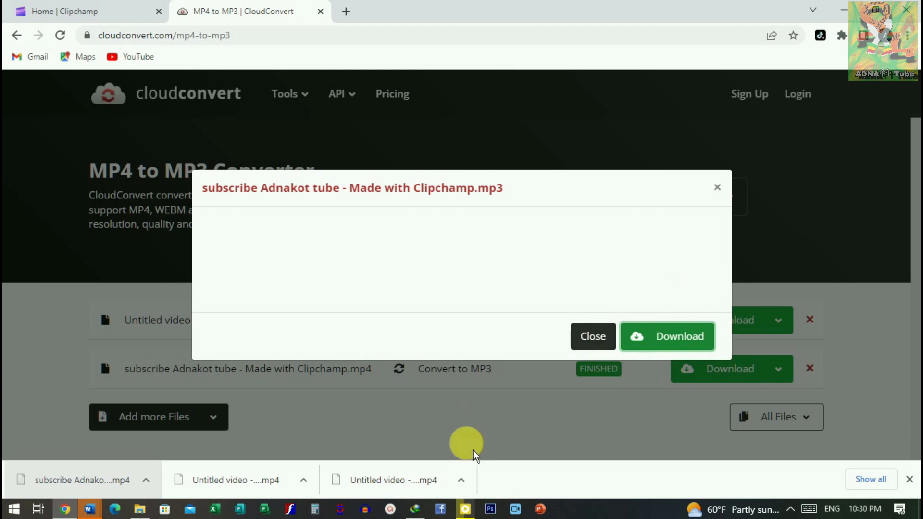
{"action": "left_click", "coordinate": [415, 509]}
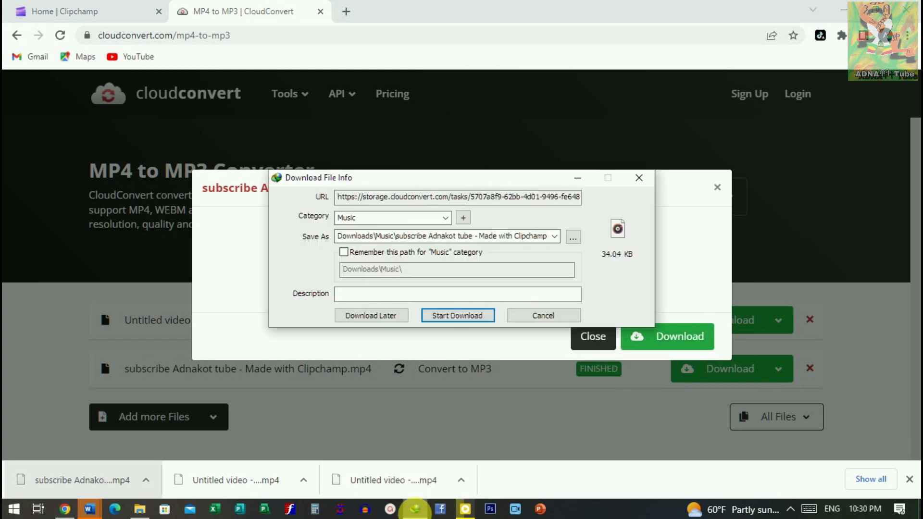
{"action": "left_click", "coordinate": [558, 316]}
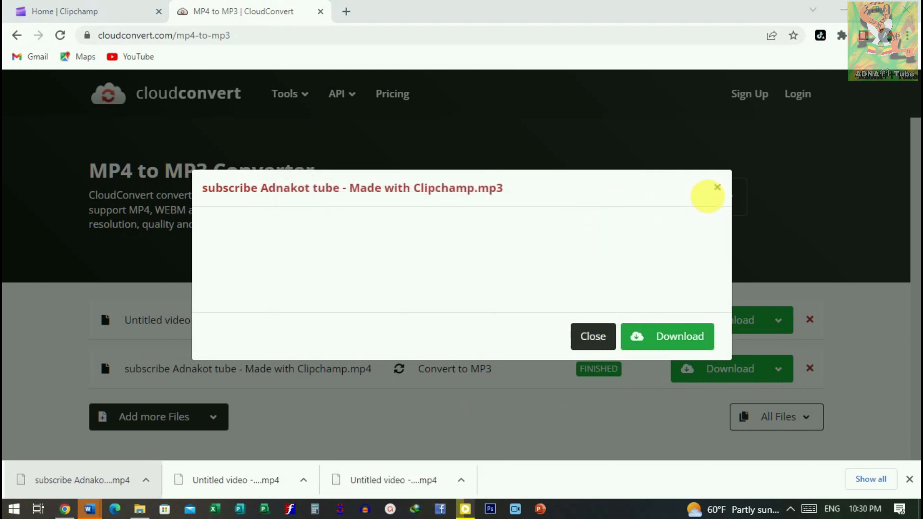
{"action": "left_click", "coordinate": [718, 187]}
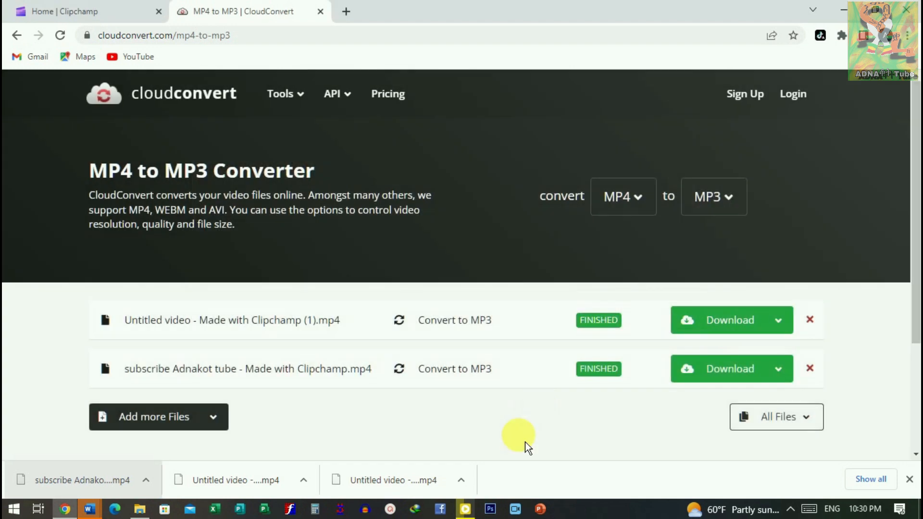
Step: Open the folder containing the downloaded "subscribe Adnakot tube" MP3 from Internet Download Manager
{"action": "left_click", "coordinate": [415, 508]}
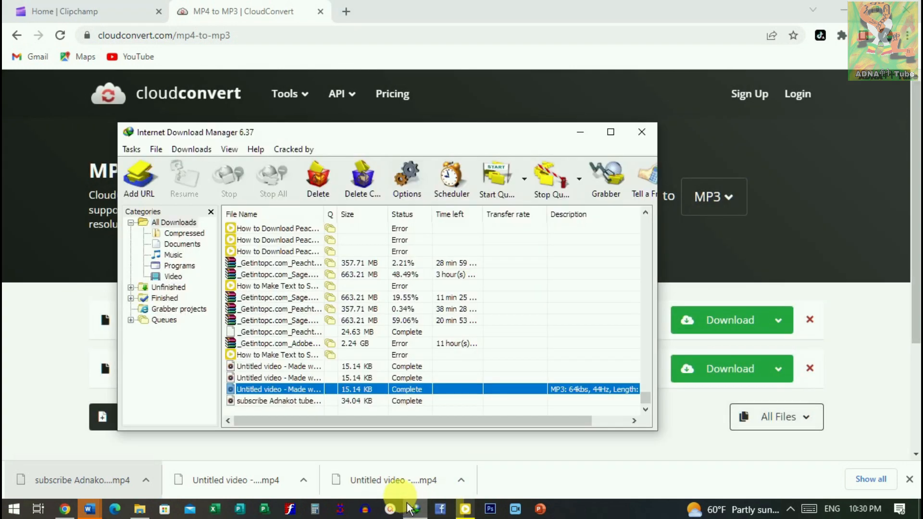
{"action": "left_click", "coordinate": [316, 402]}
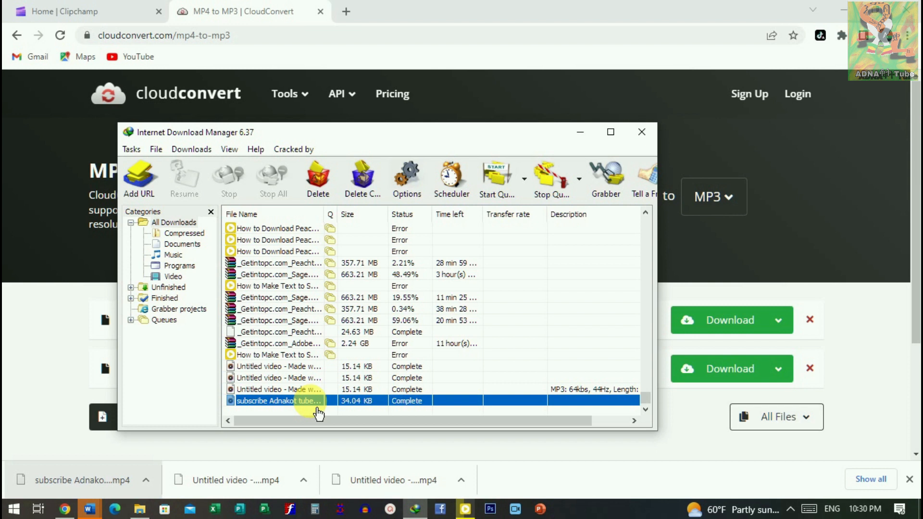
{"action": "right_click", "coordinate": [334, 403]}
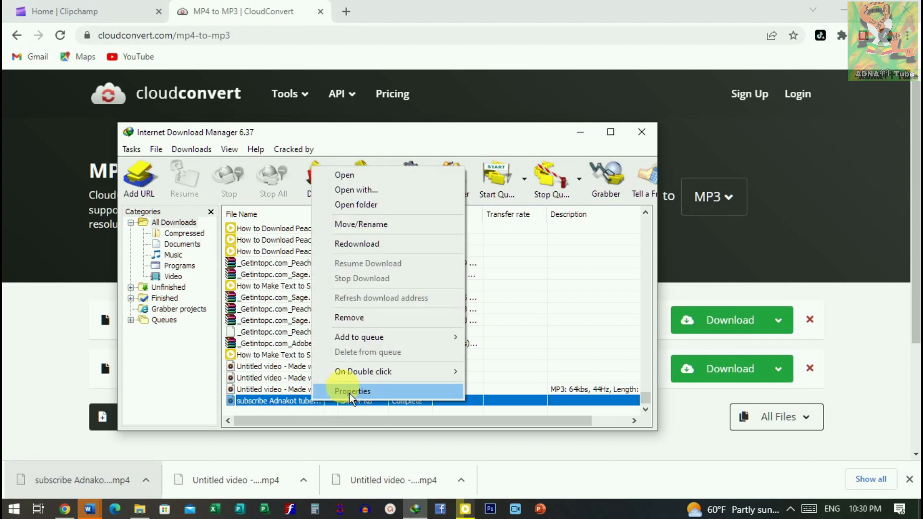
{"action": "left_click", "coordinate": [371, 211]}
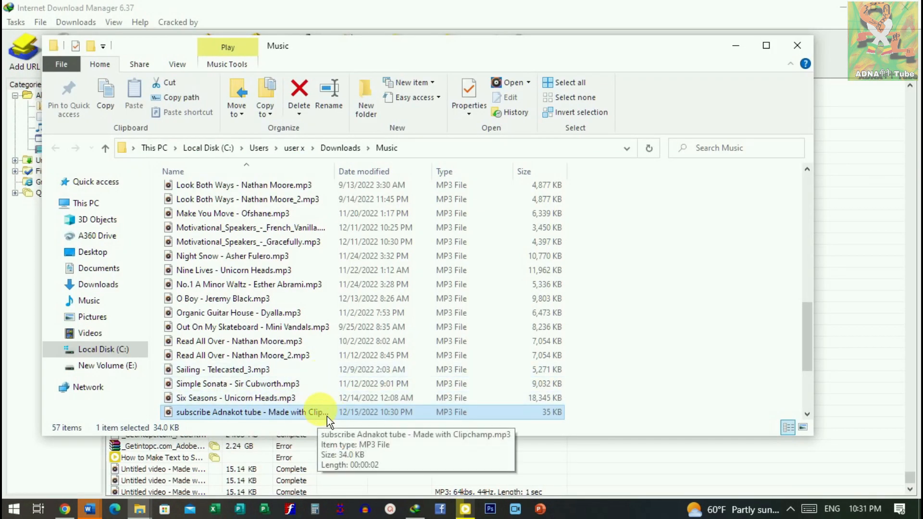
Step: Open the "subscribe Adnakot tube" MP3 in Groove Music and play it
{"action": "double_click", "coordinate": [325, 417]}
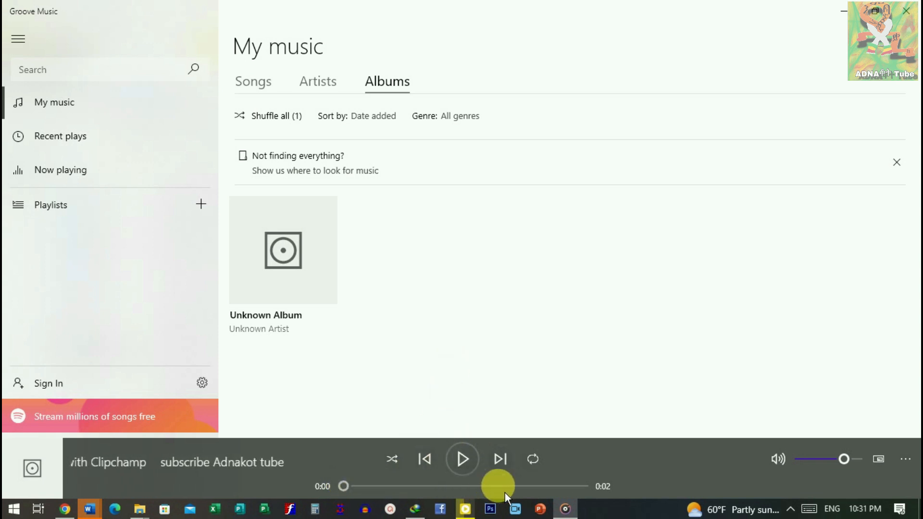
{"action": "left_click", "coordinate": [471, 467]}
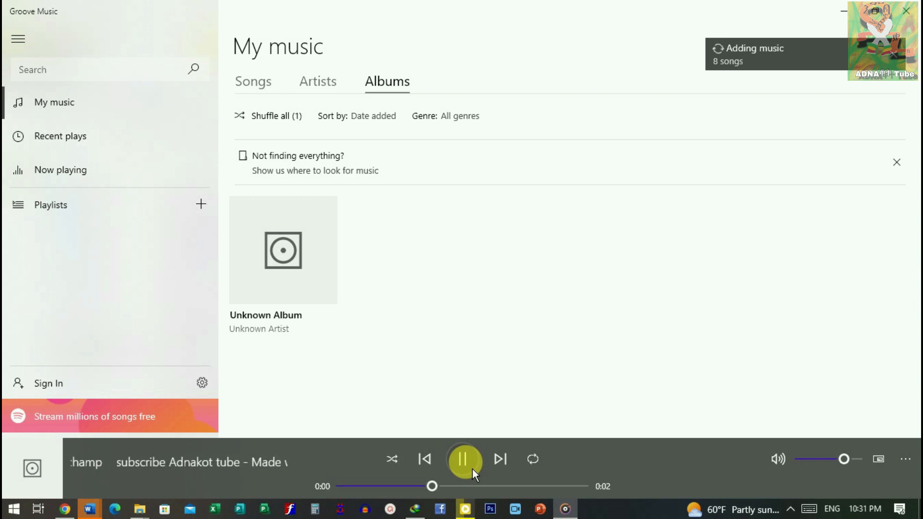